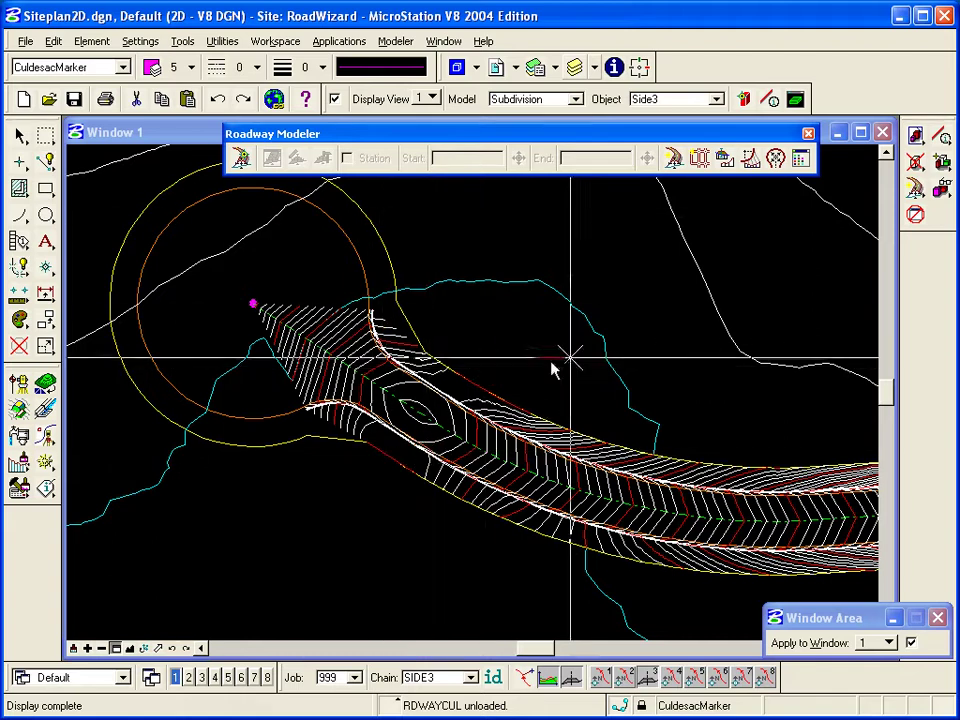
# Open the Roadway Cul De Sac dialog (Ground 1, radius 25.000) and move it right of the view.
pyautogui.click(798, 162)
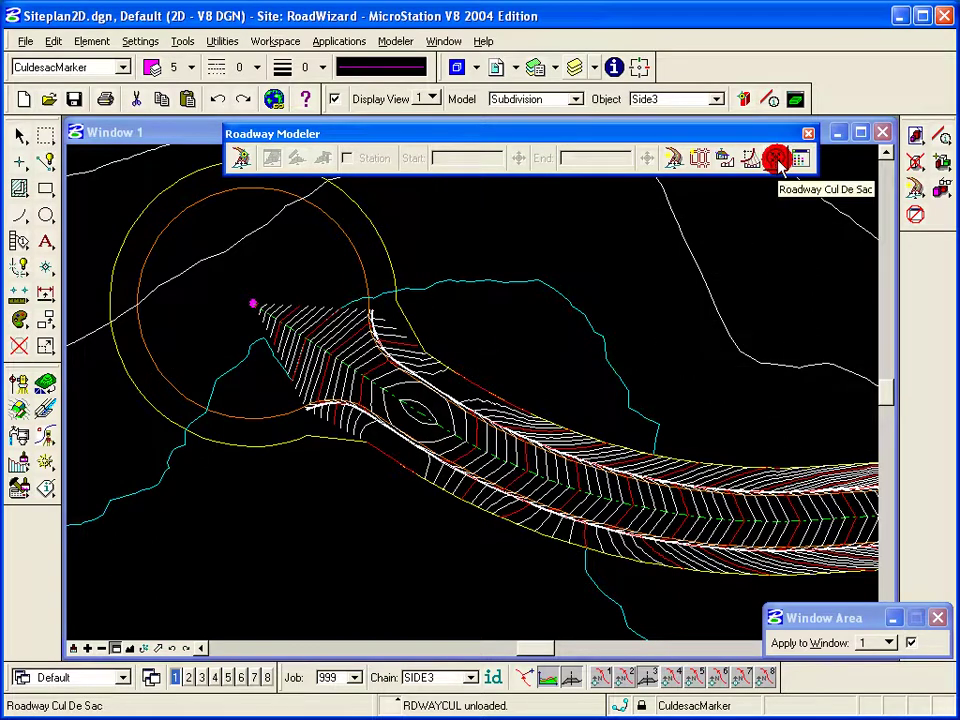
pyautogui.click(777, 162)
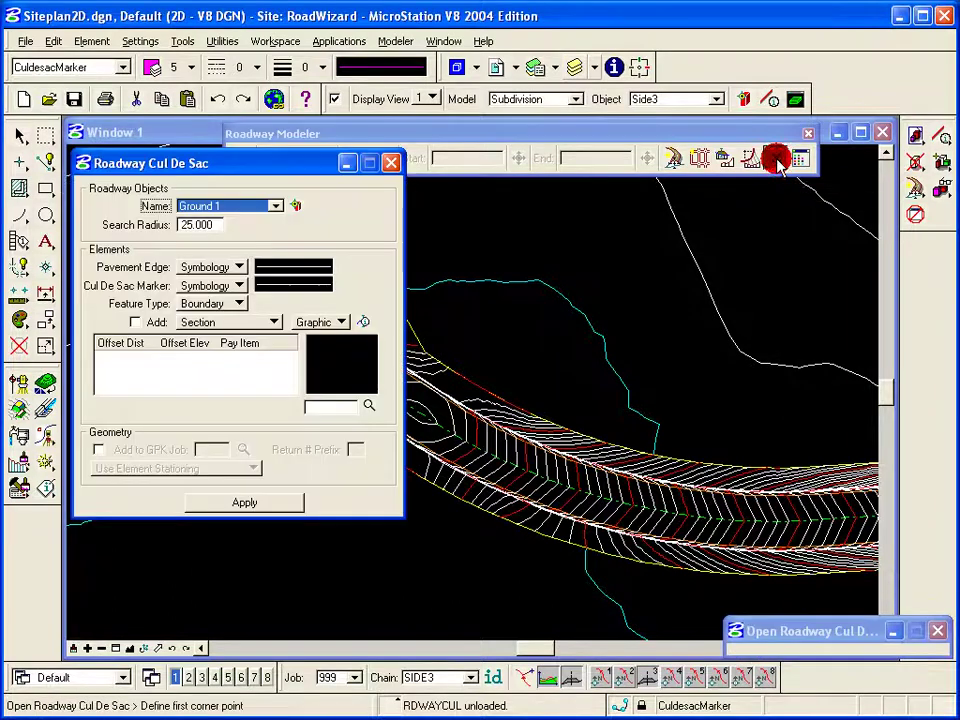
pyautogui.moveTo(336, 156); pyautogui.dragTo(724, 221)
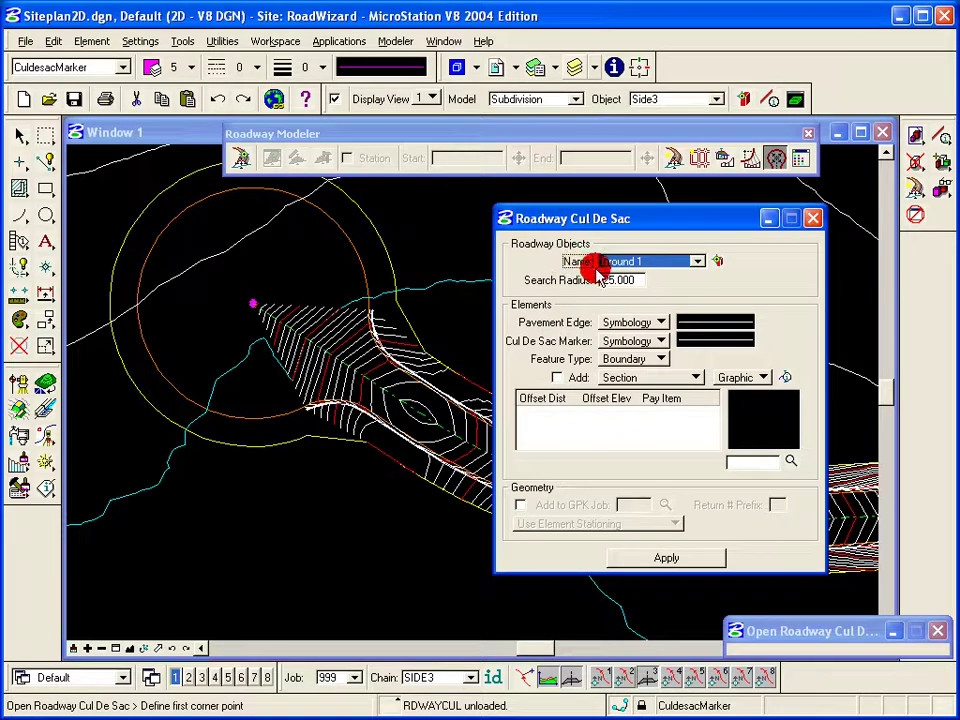
# Identify the road element so the cul-de-sac's roadway object becomes Side3.
pyautogui.click(717, 260)
pyautogui.click(717, 260)
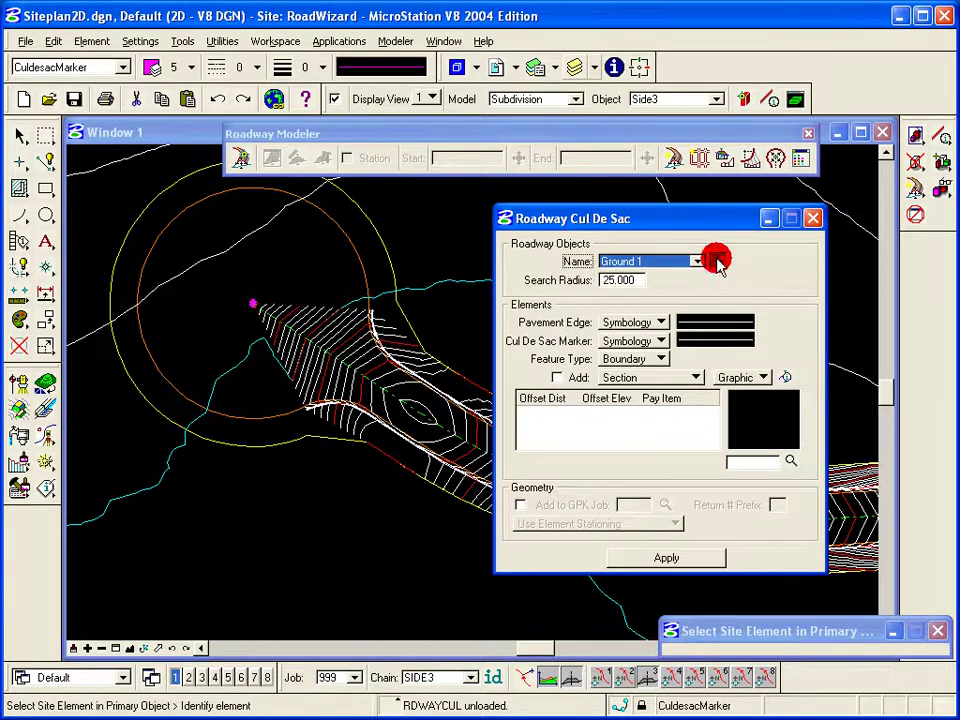
pyautogui.click(324, 312)
pyautogui.click(324, 312)
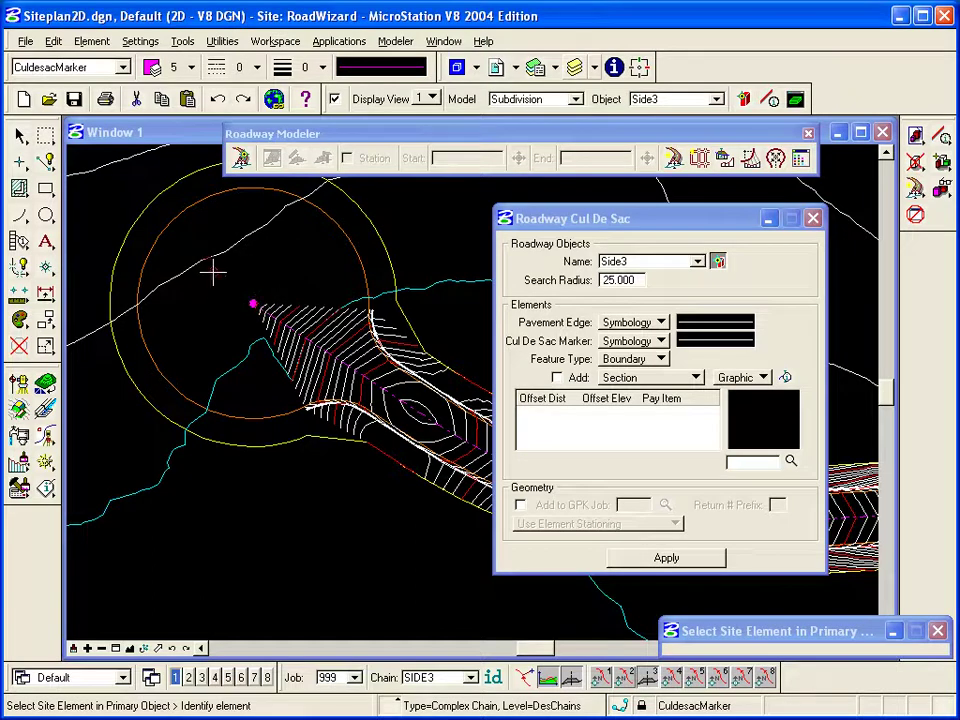
# Measure the distance from the marker point to the road chain keypoint.
pyautogui.click(19, 294)
pyautogui.click(265, 310)
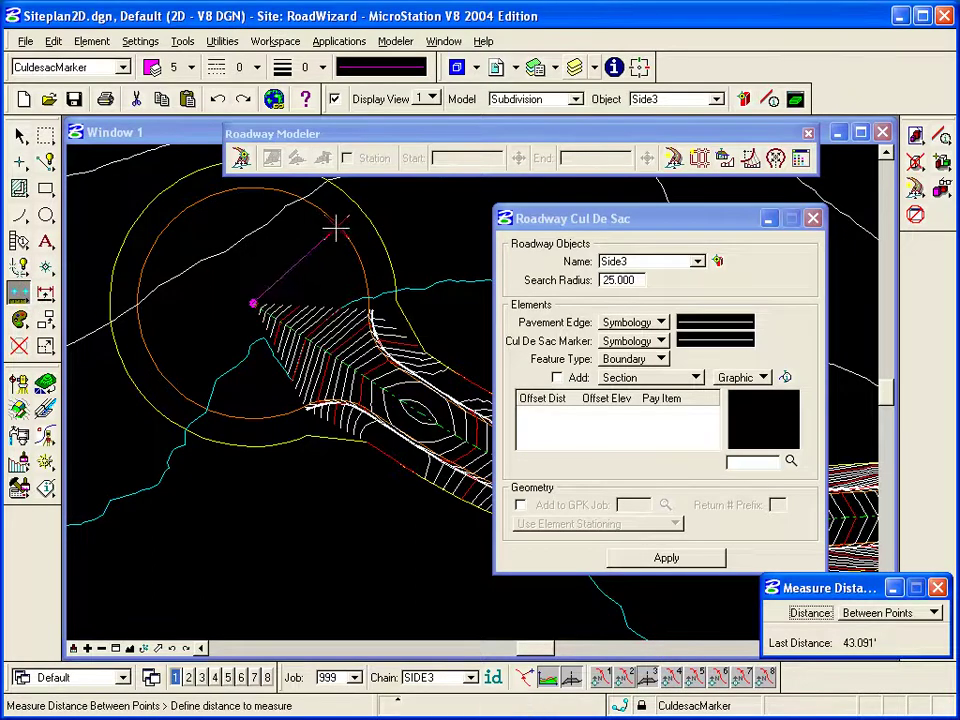
pyautogui.middleClick(345, 264)
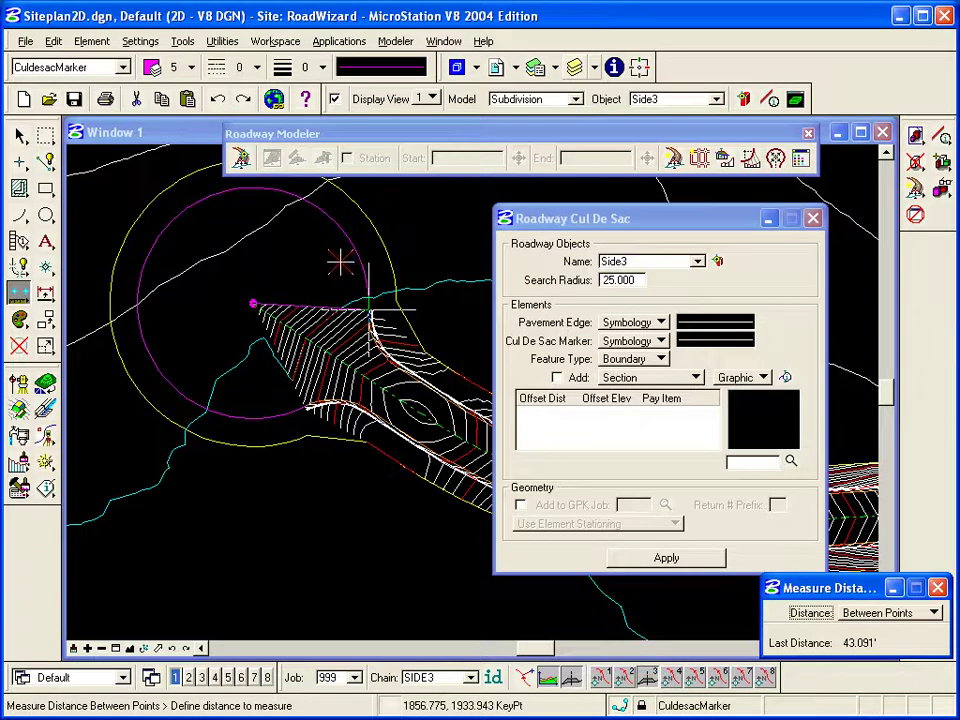
pyautogui.click(340, 262)
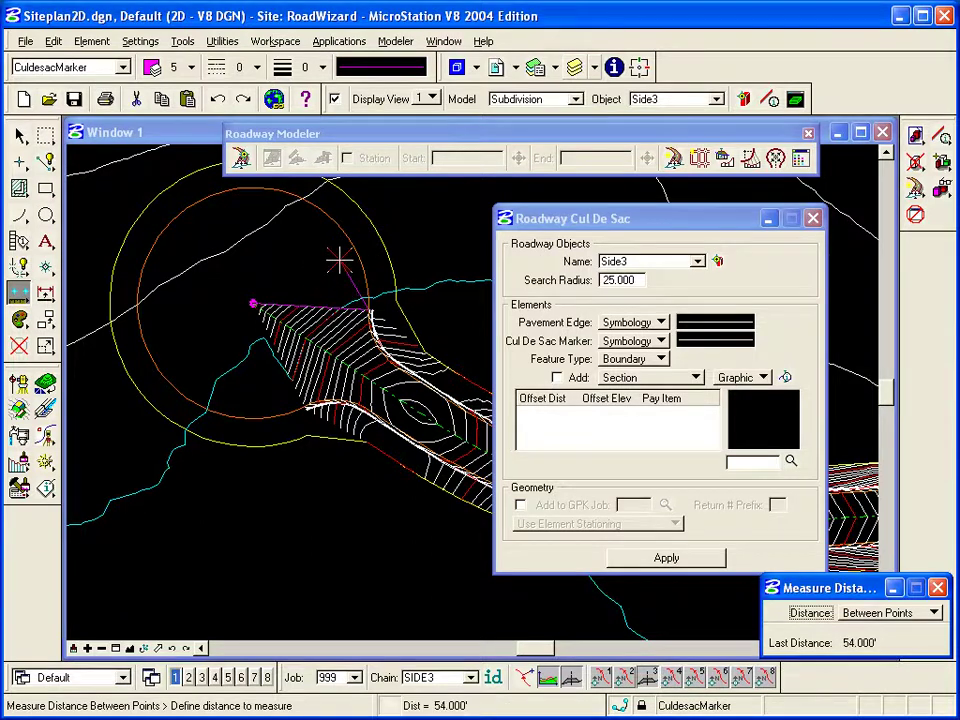
pyautogui.rightClick(251, 266)
# Measure from the marker point to the pavement-edge arc, reading 56.279'.
pyautogui.click(268, 302)
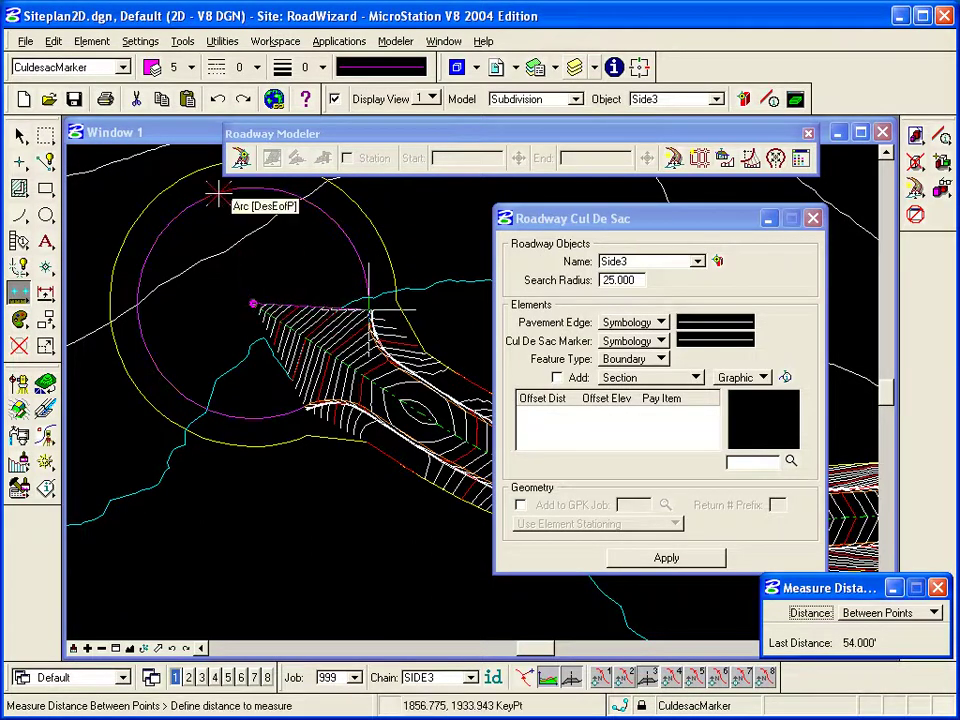
pyautogui.middleClick(210, 190)
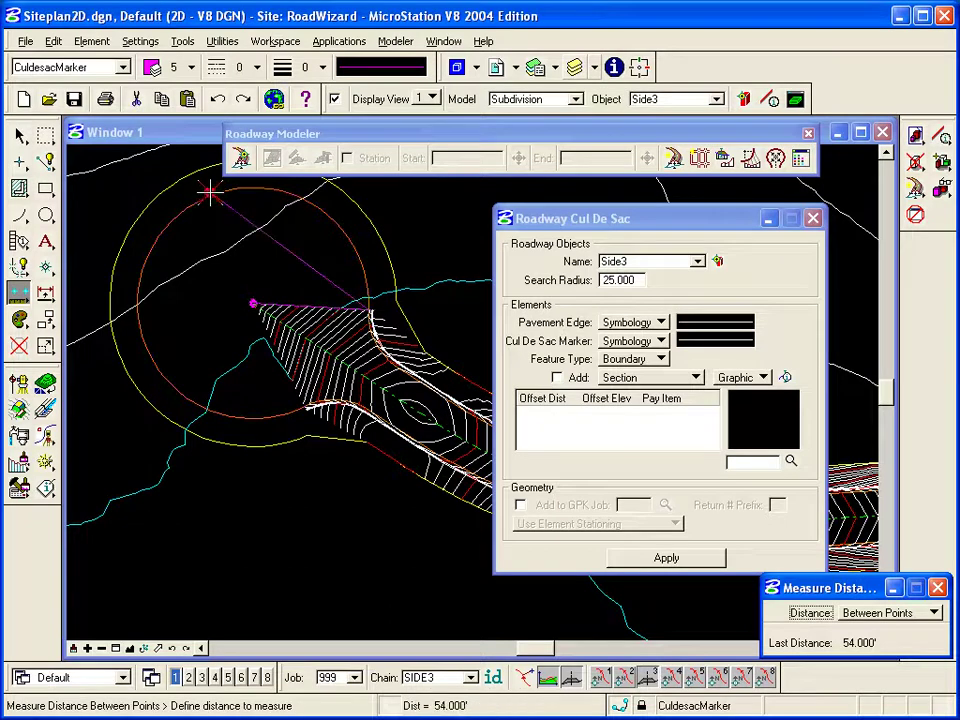
pyautogui.click(210, 194)
pyautogui.rightClick(248, 287)
pyautogui.click(253, 303)
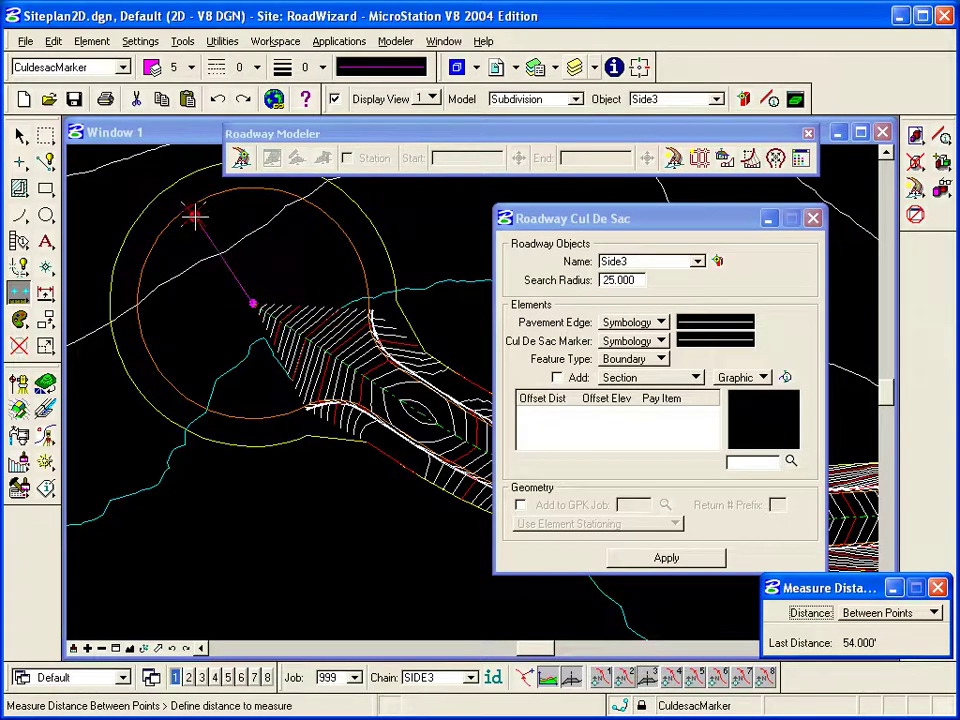
pyautogui.rightClick(200, 214)
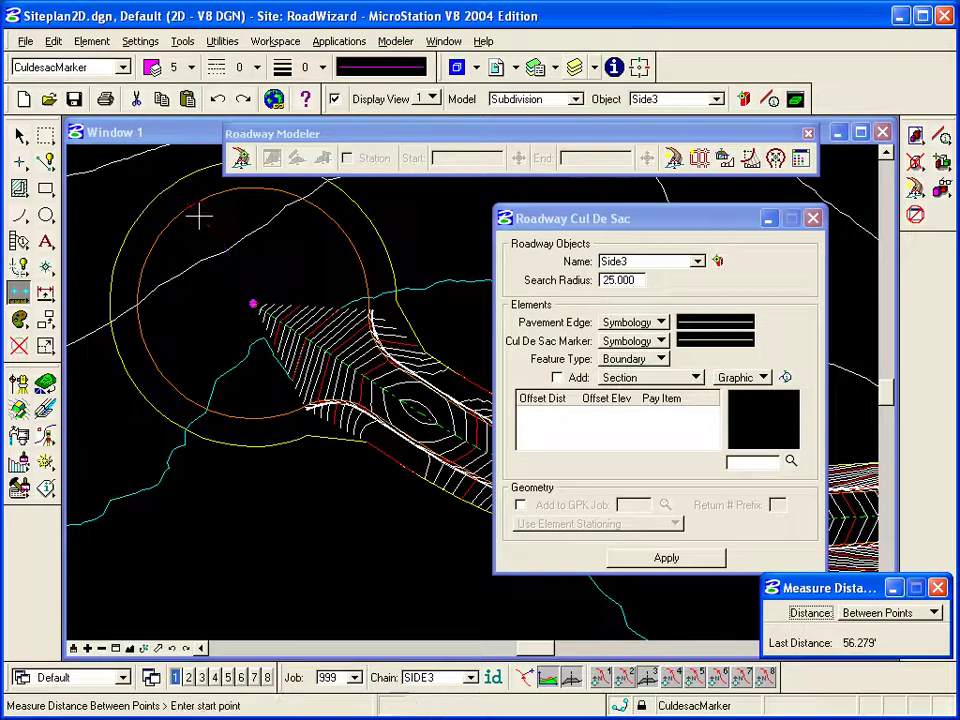
pyautogui.click(628, 281)
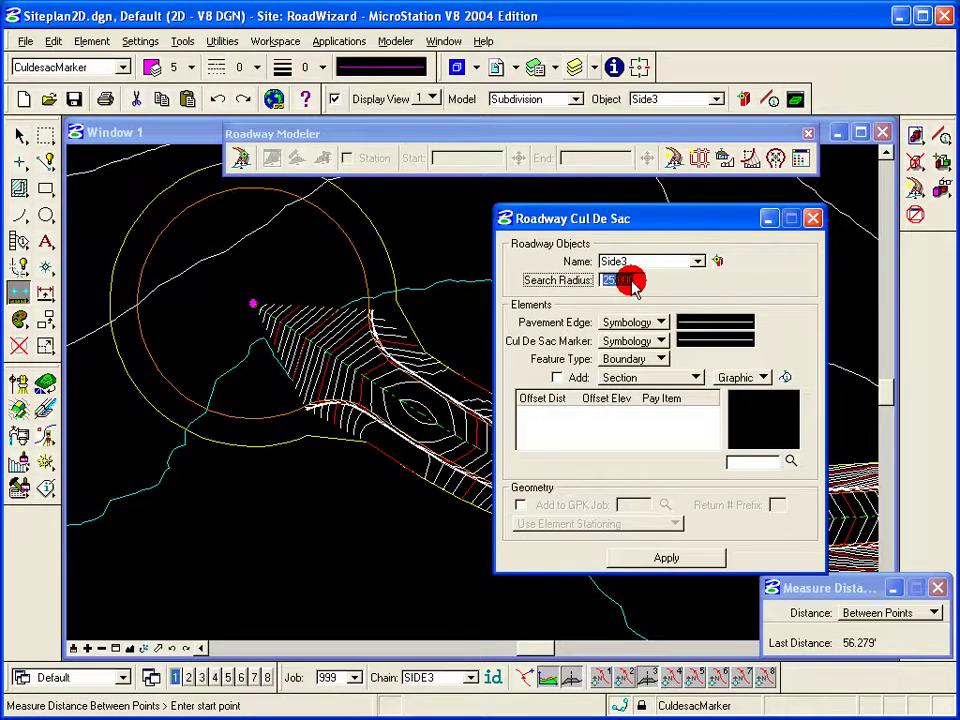
# Set the search radius to 60 and define the pavement edge by Feature.
pyautogui.press('Tab')
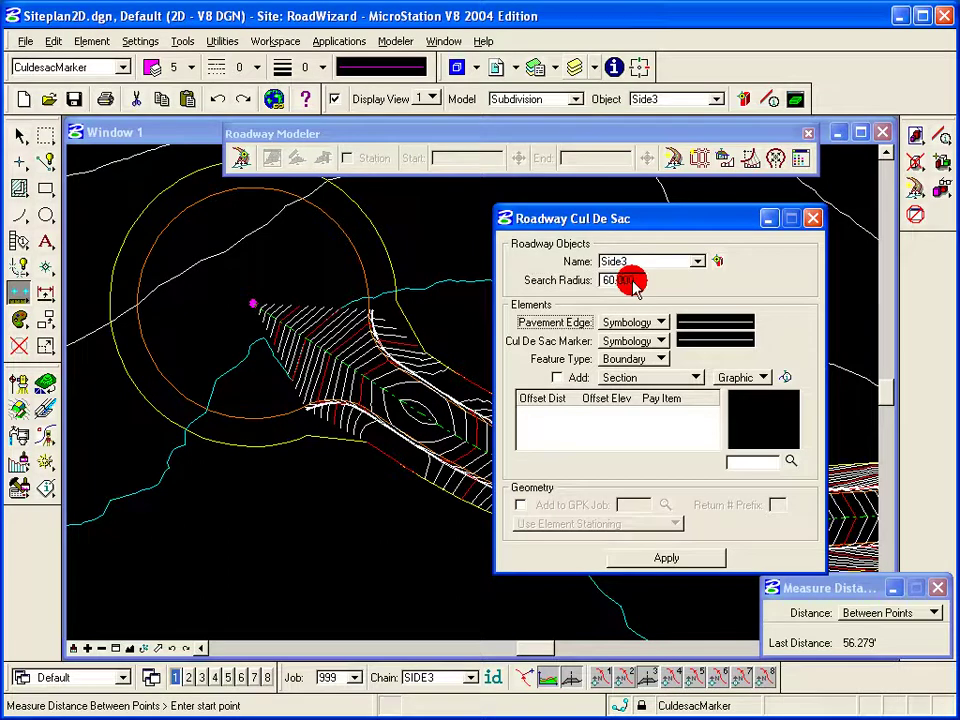
pyautogui.click(661, 322)
pyautogui.click(650, 338)
pyautogui.click(652, 321)
pyautogui.click(650, 307)
pyautogui.click(649, 322)
pyautogui.click(649, 337)
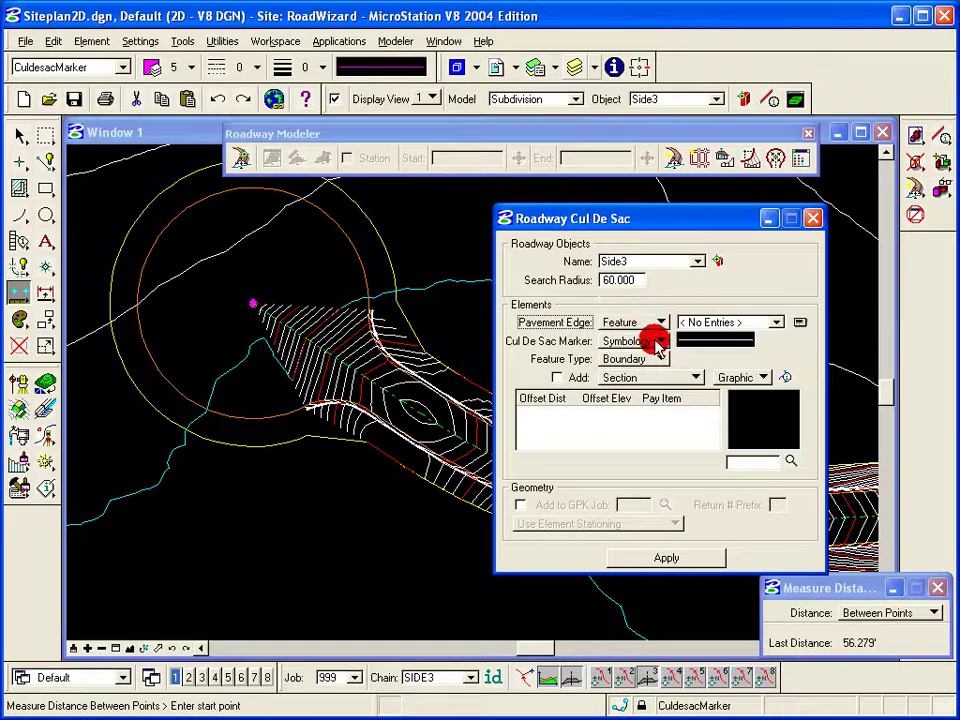
pyautogui.click(777, 322)
# Browse the payitem tree to Roadway and choose DesEofP Edge of Pavement.
pyautogui.click(799, 322)
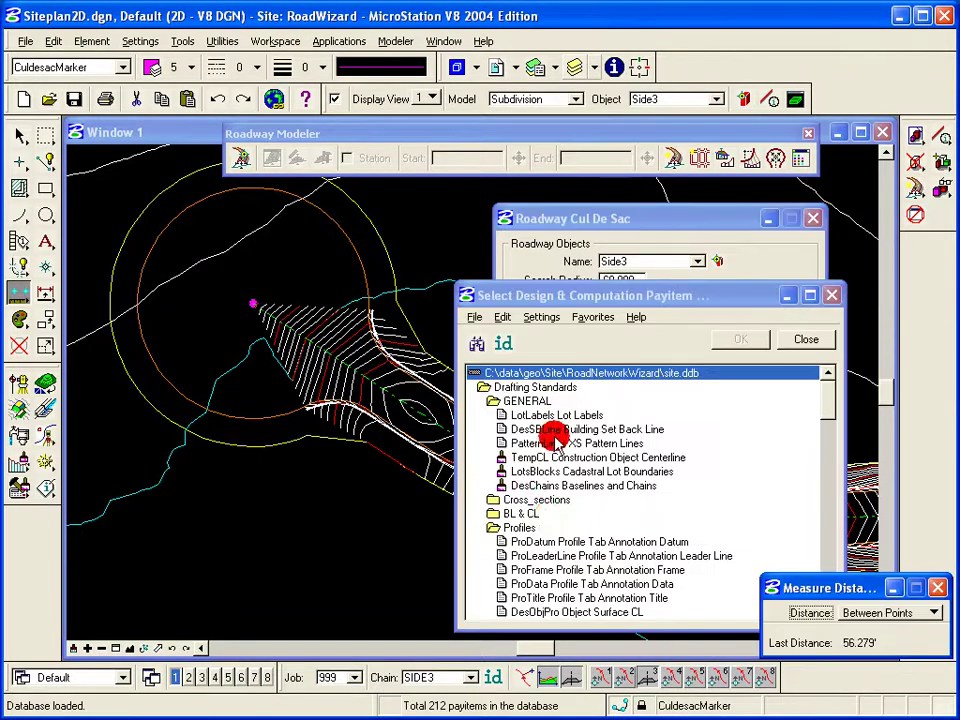
pyautogui.click(488, 387)
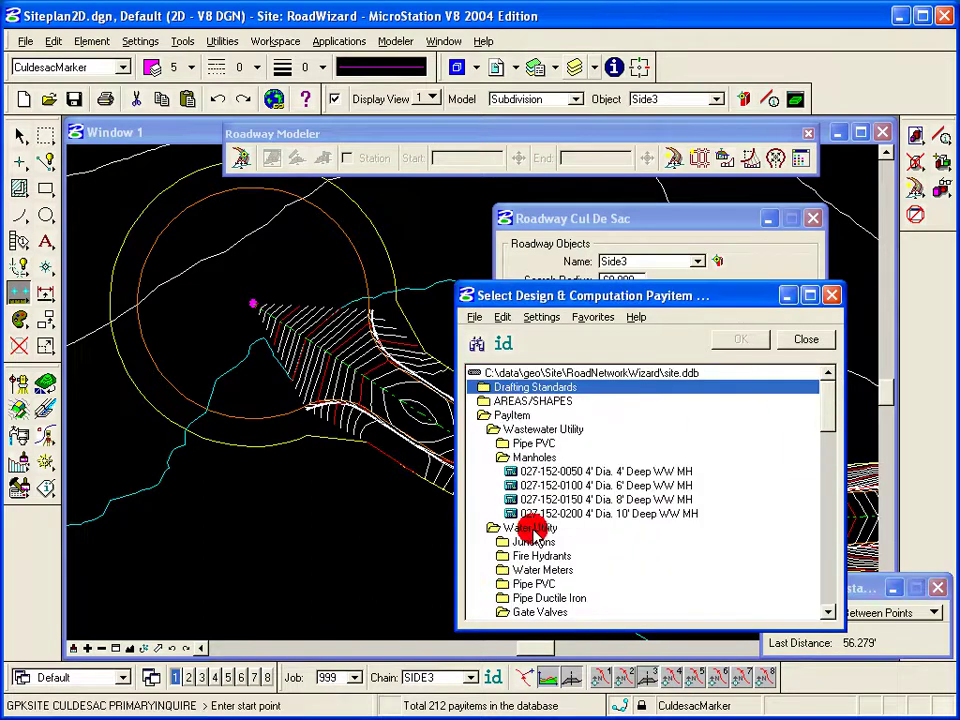
pyautogui.doubleClick(504, 428)
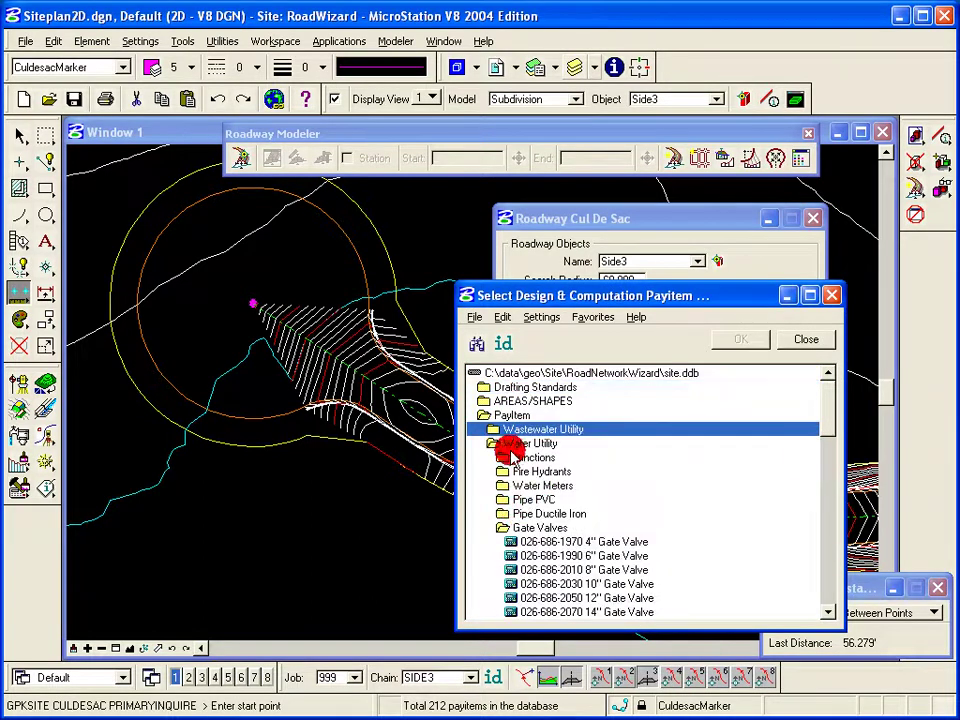
pyautogui.click(503, 445)
pyautogui.click(503, 445)
pyautogui.click(489, 418)
pyautogui.click(489, 418)
pyautogui.click(489, 418)
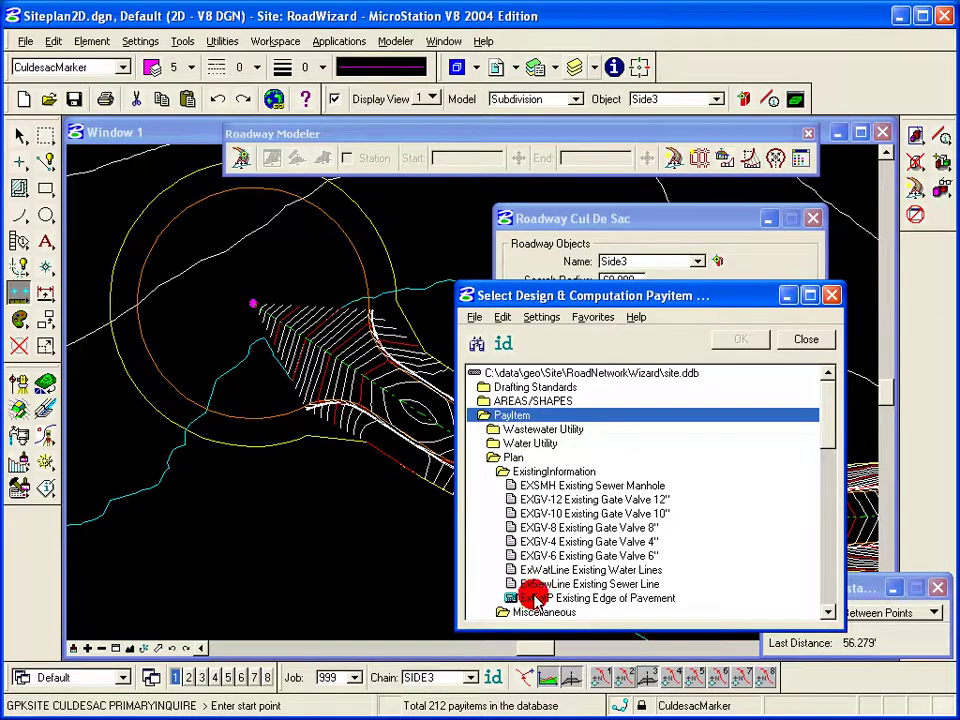
pyautogui.click(516, 470)
pyautogui.click(516, 470)
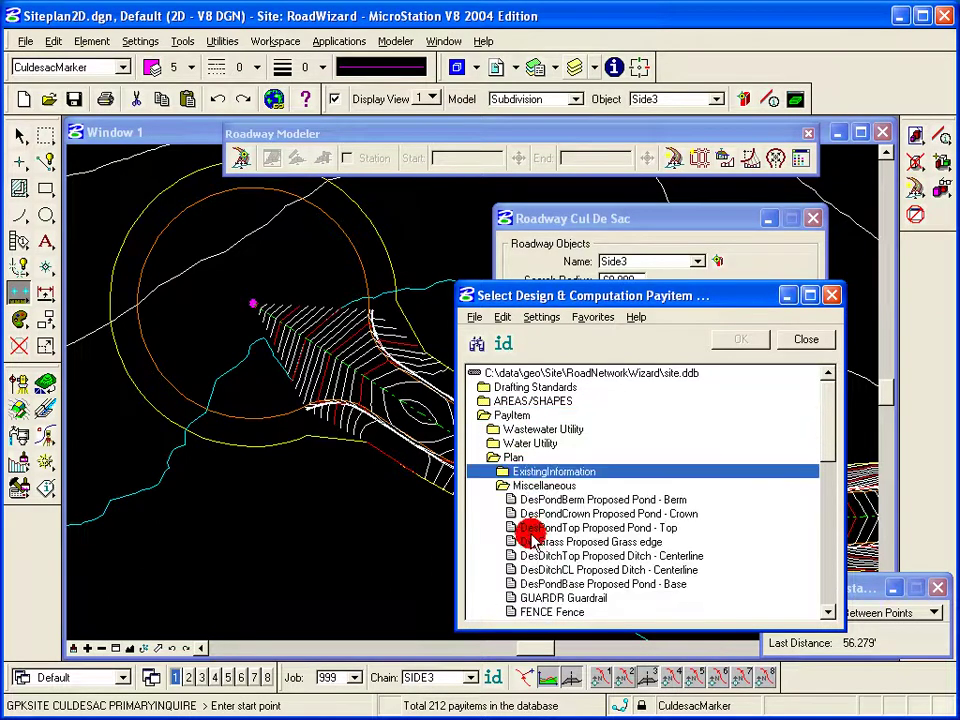
pyautogui.click(510, 484)
pyautogui.click(510, 484)
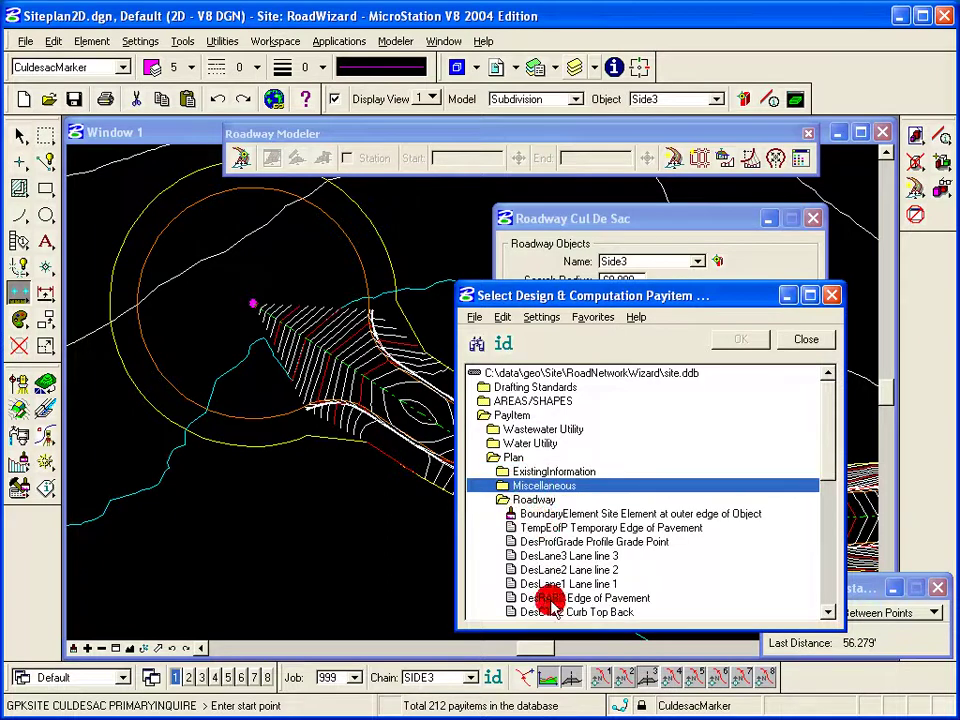
pyautogui.click(827, 613)
pyautogui.click(827, 613)
pyautogui.click(827, 613)
pyautogui.click(827, 613)
pyautogui.click(827, 613)
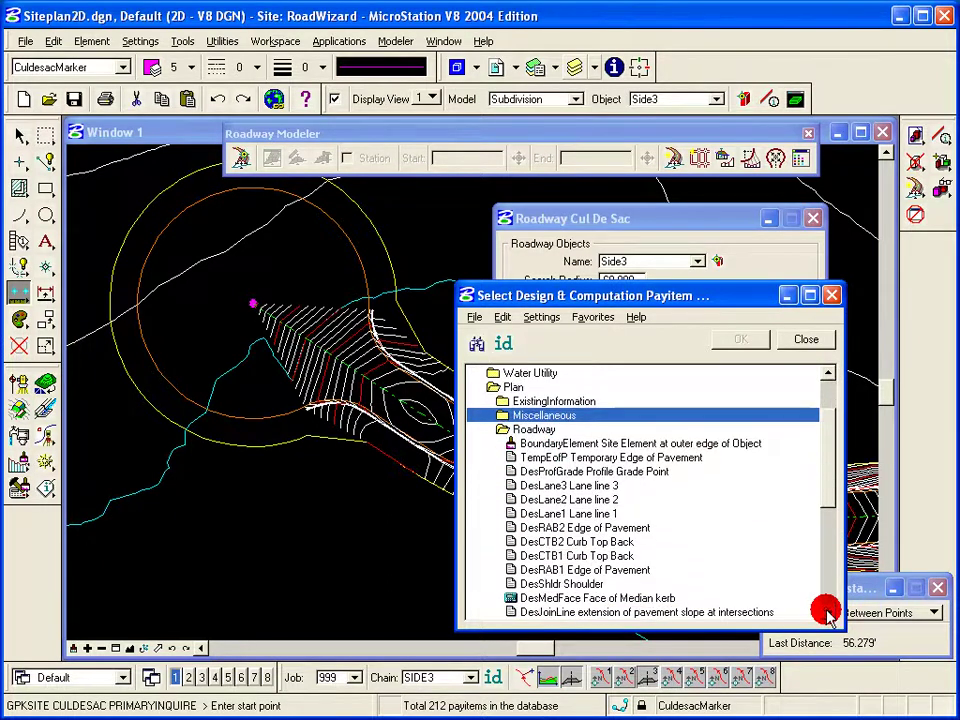
pyautogui.click(828, 600)
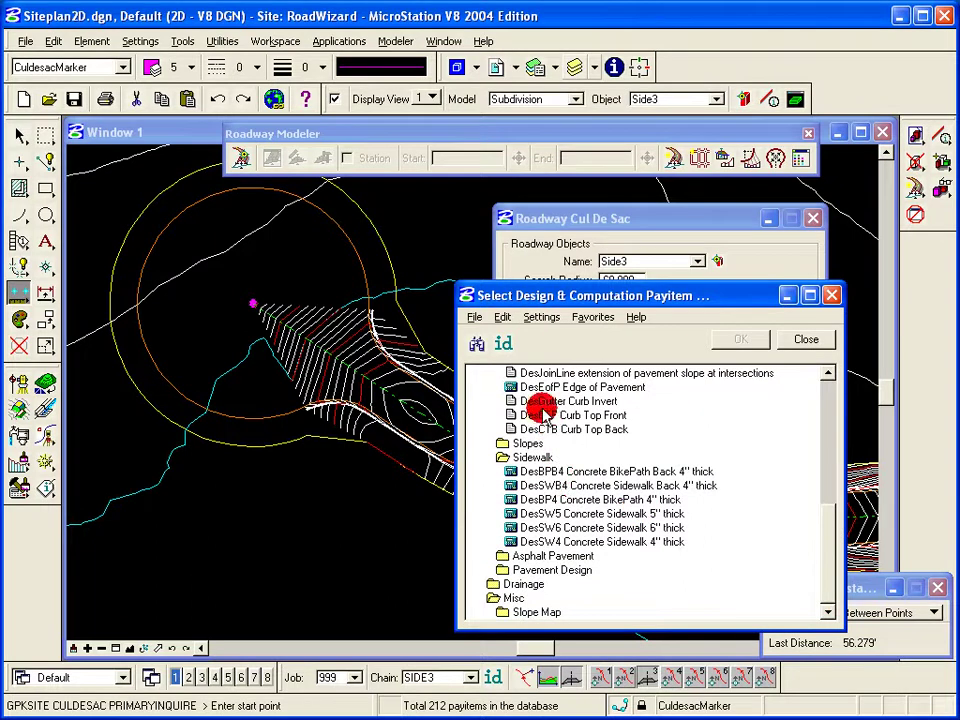
pyautogui.click(590, 388)
# Confirm DesEofP as the pavement edge feature and zoom in on the marker circle.
pyautogui.click(739, 339)
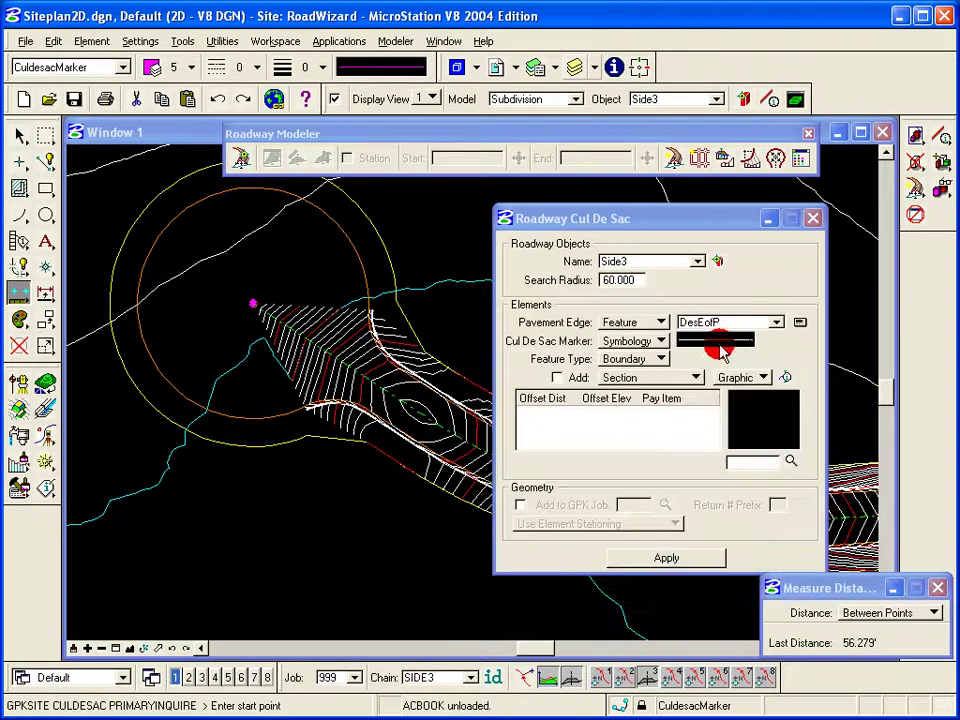
pyautogui.click(712, 341)
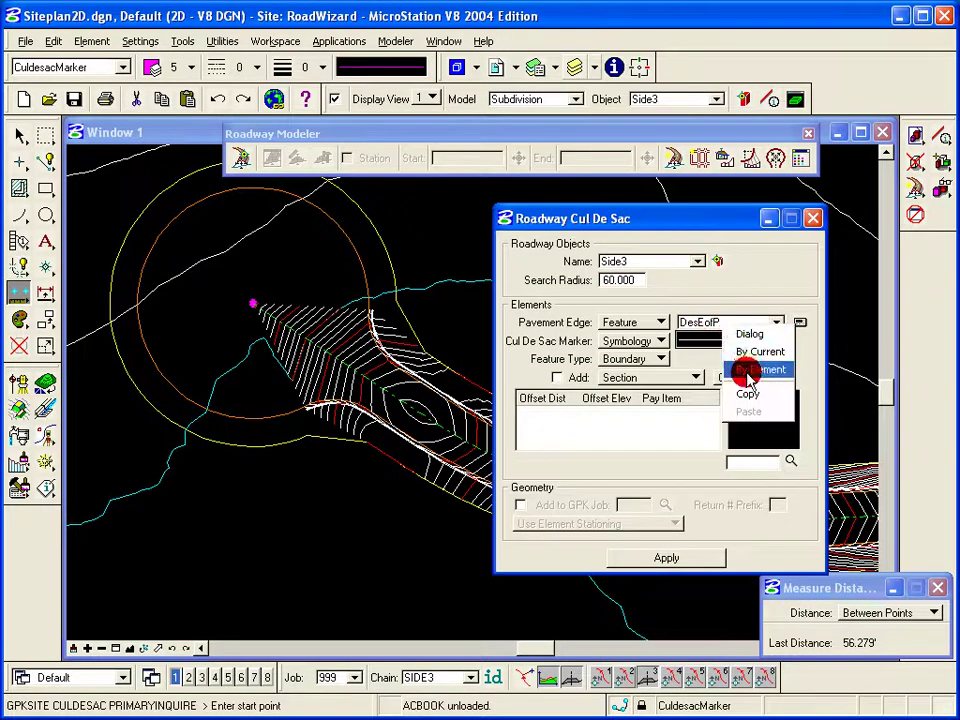
pyautogui.click(745, 369)
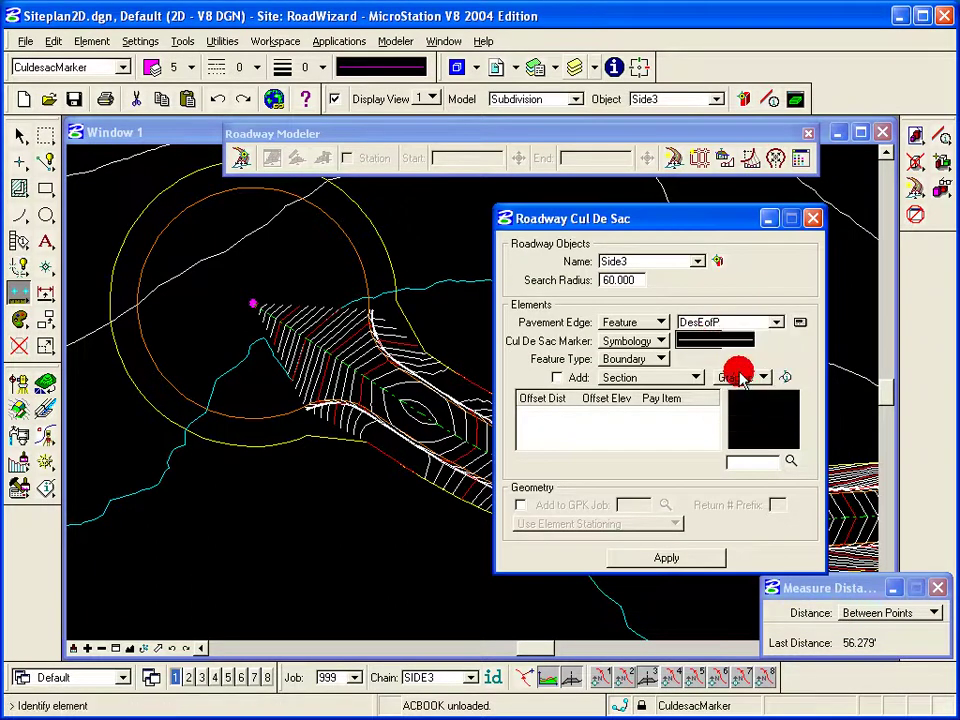
pyautogui.click(656, 342)
pyautogui.click(645, 342)
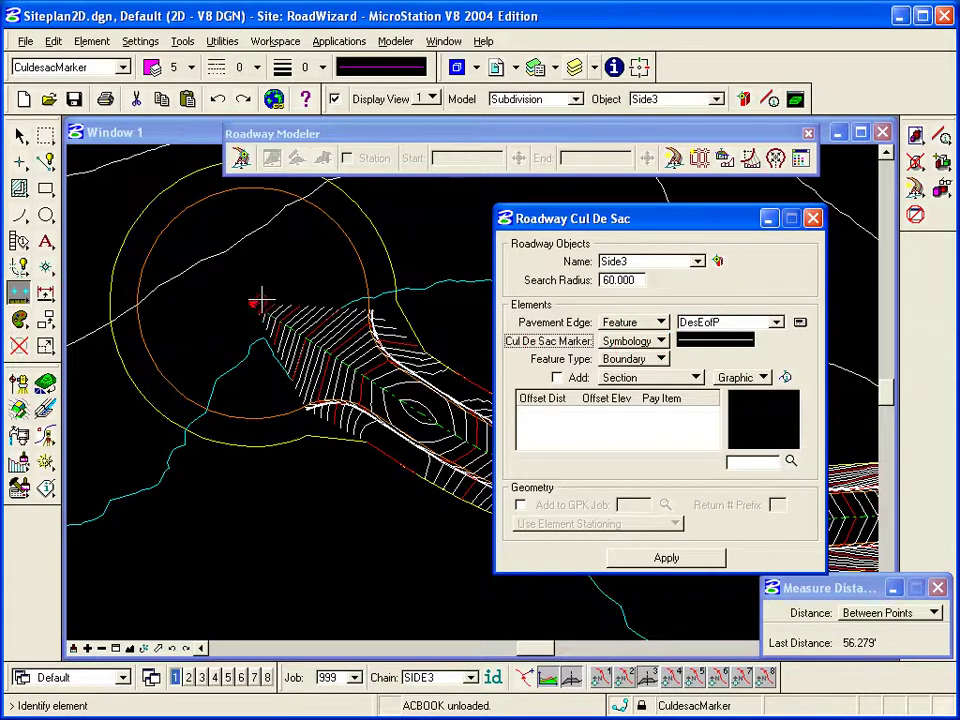
pyautogui.click(117, 647)
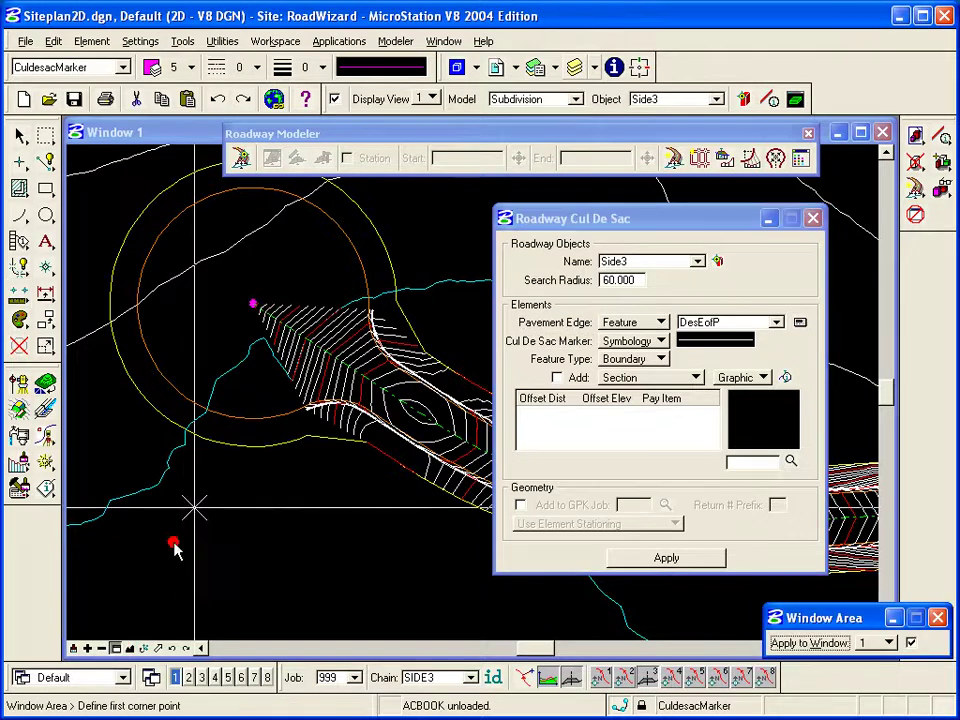
pyautogui.click(249, 299)
pyautogui.click(279, 318)
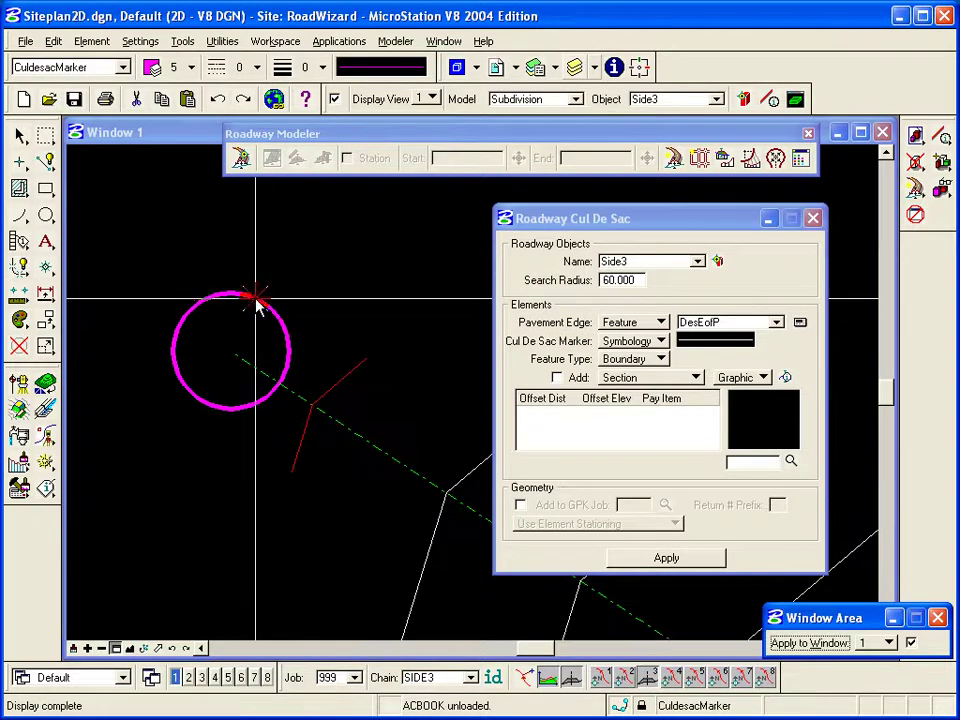
# Set marker symbology By Element from the magenta circle: level CuldesacMarker, colour 5, weight 4.
pyautogui.click(638, 381)
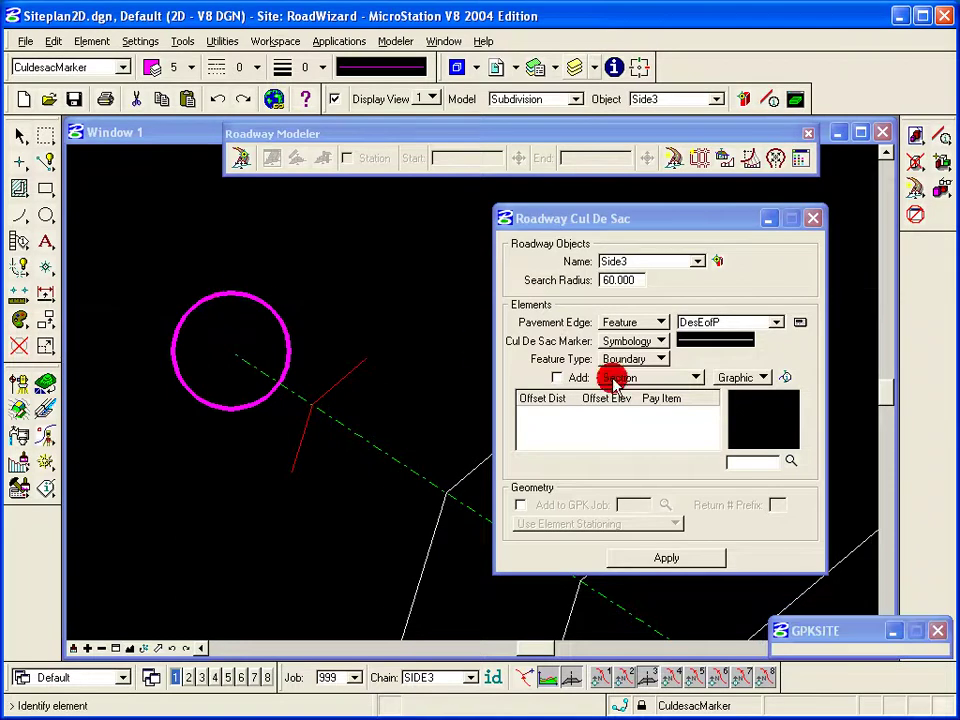
pyautogui.click(708, 344)
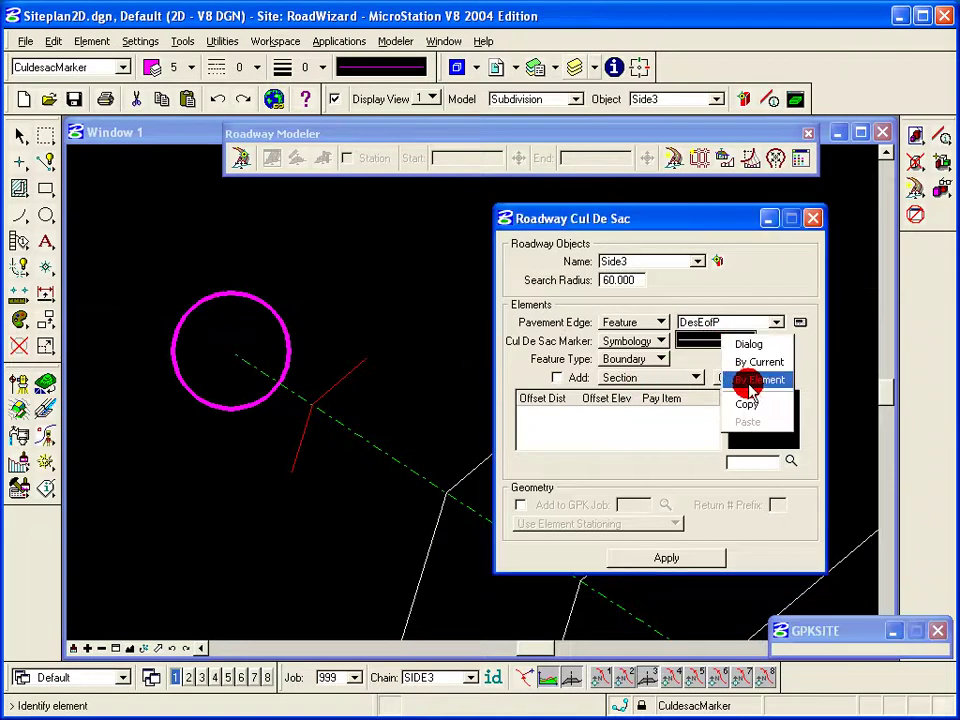
pyautogui.click(754, 381)
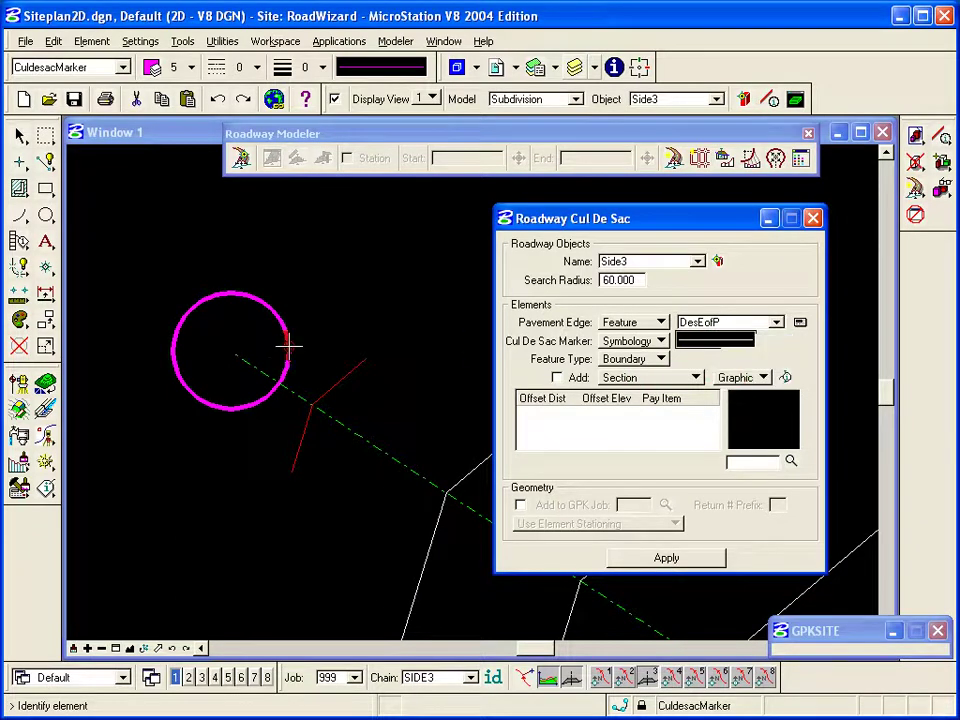
pyautogui.click(291, 344)
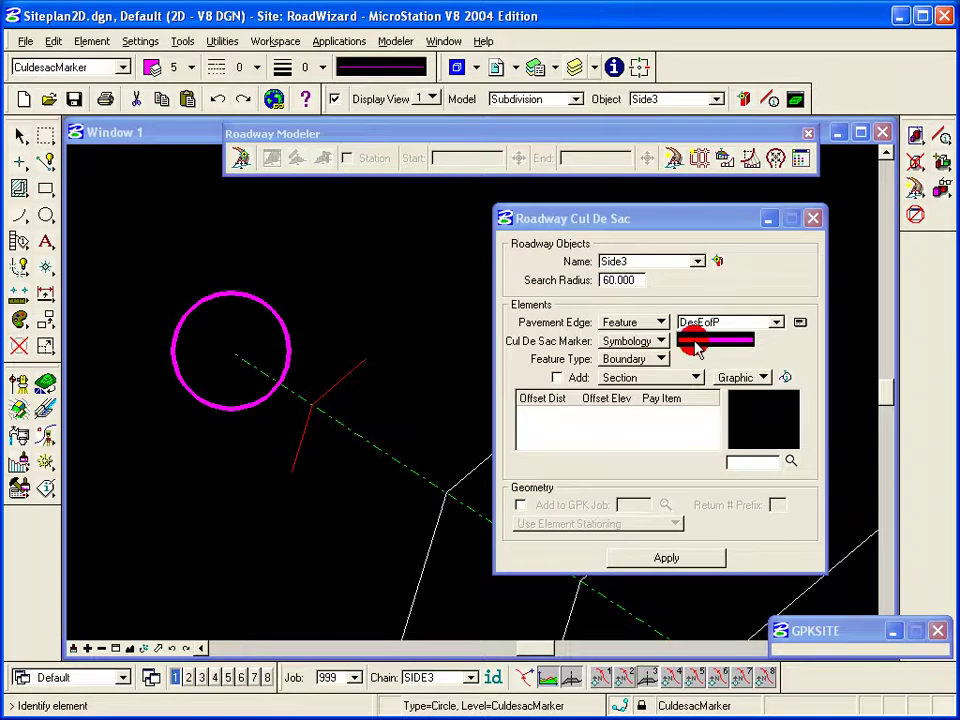
pyautogui.moveTo(698, 350)
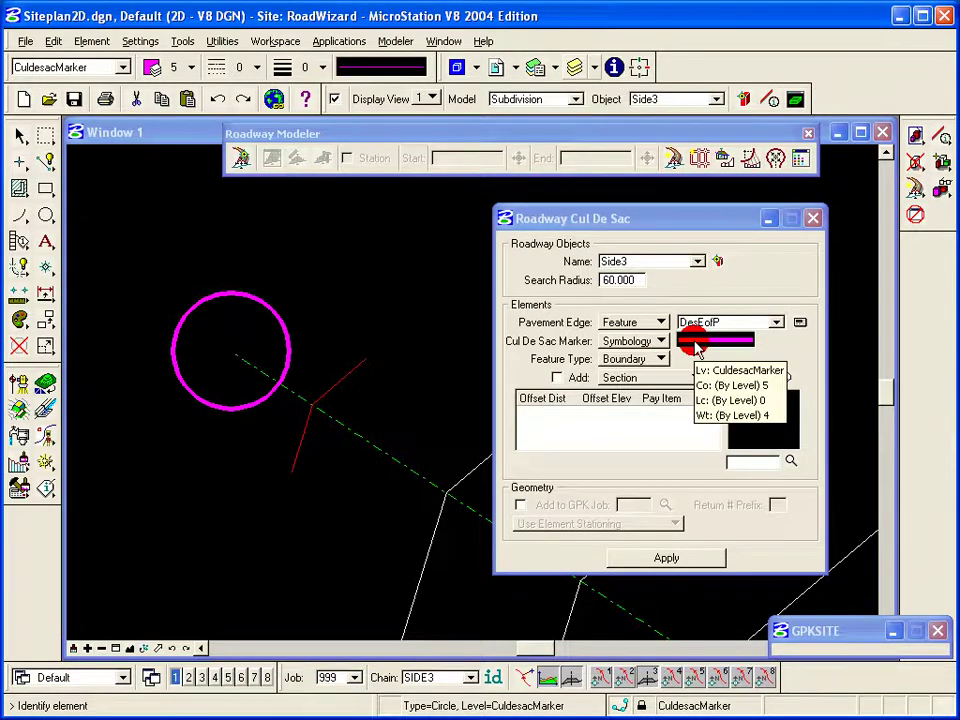
# Turn on Add with composite sections CuldesacLeft.sec and CuldesacRight.sec.
pyautogui.click(171, 648)
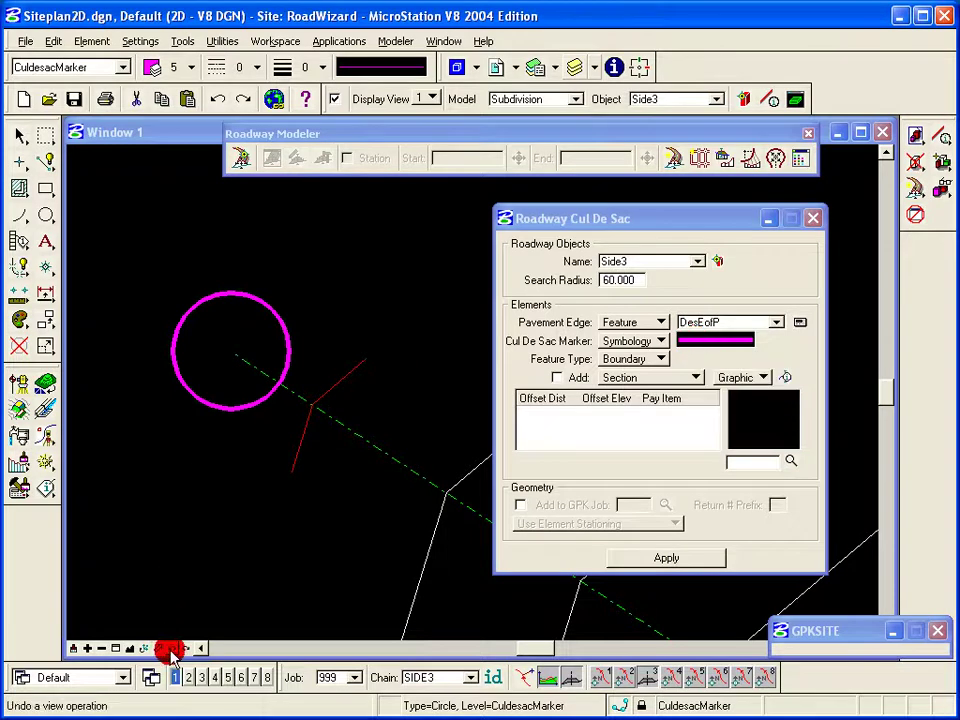
pyautogui.click(556, 377)
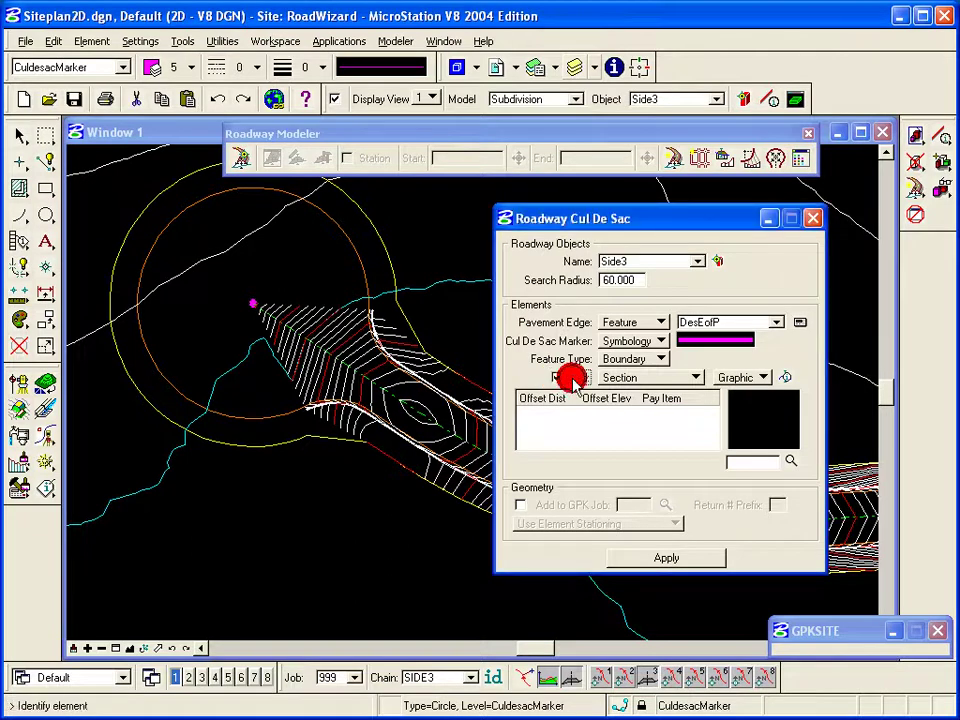
pyautogui.click(657, 378)
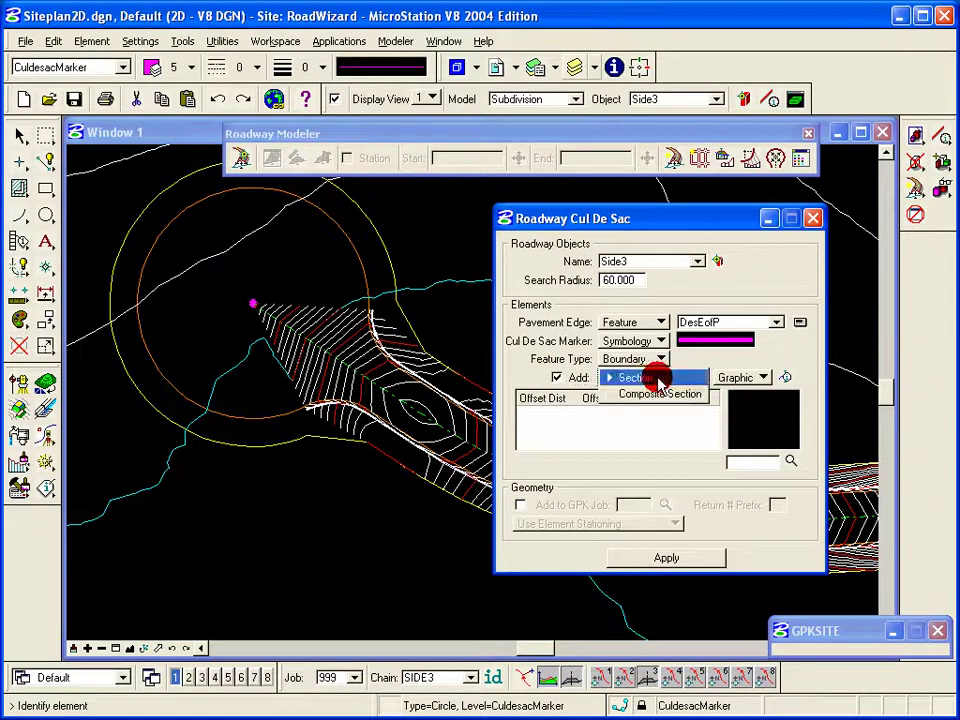
pyautogui.click(660, 393)
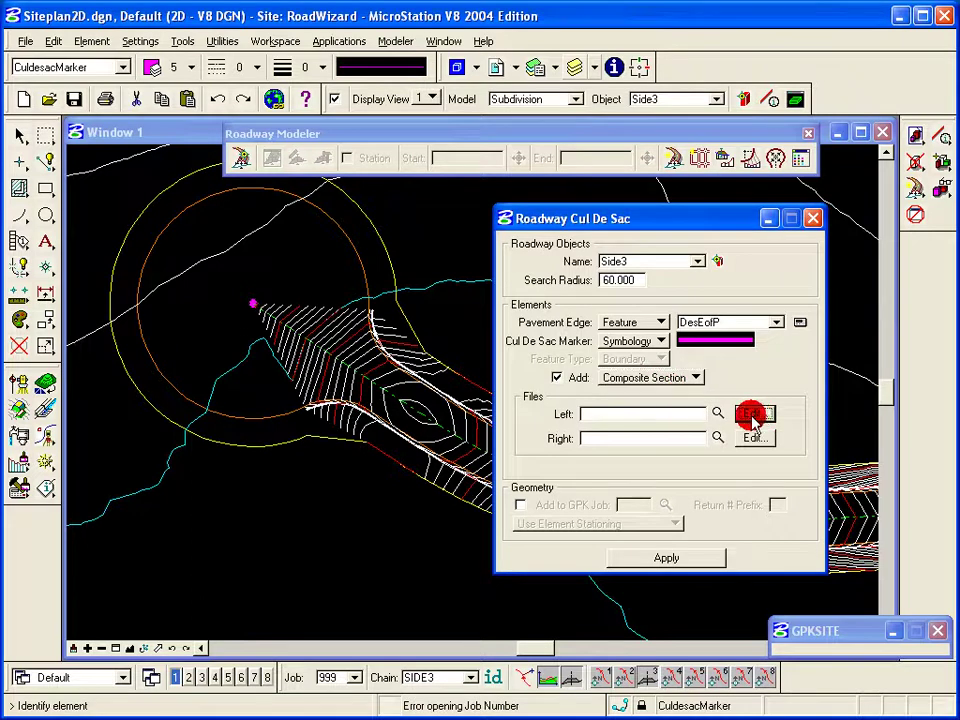
pyautogui.click(730, 414)
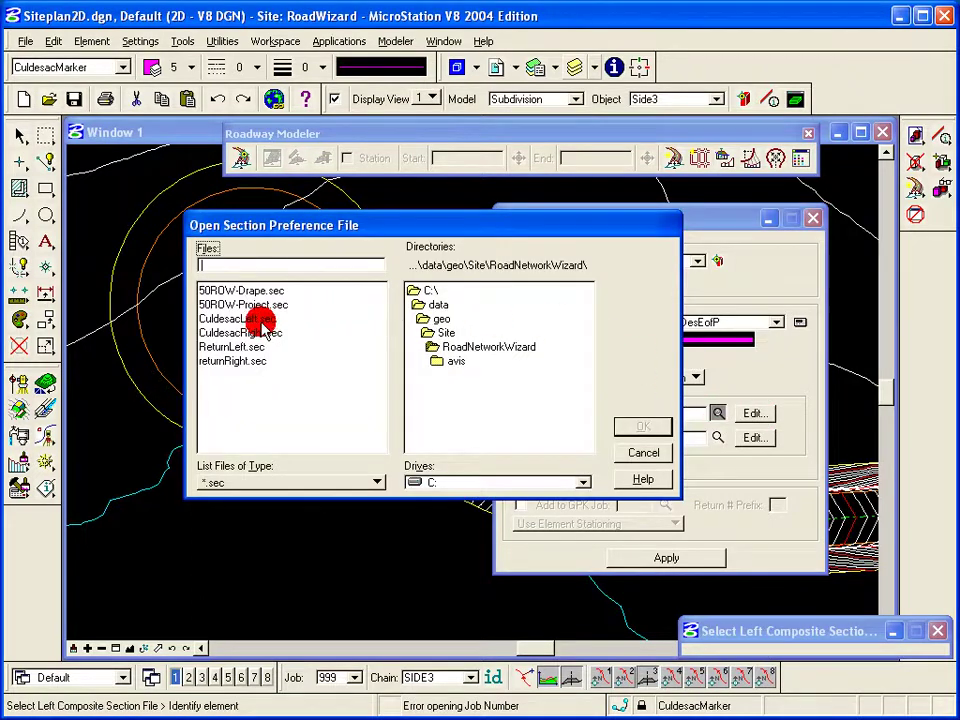
pyautogui.click(262, 318)
pyautogui.click(640, 426)
pyautogui.click(717, 437)
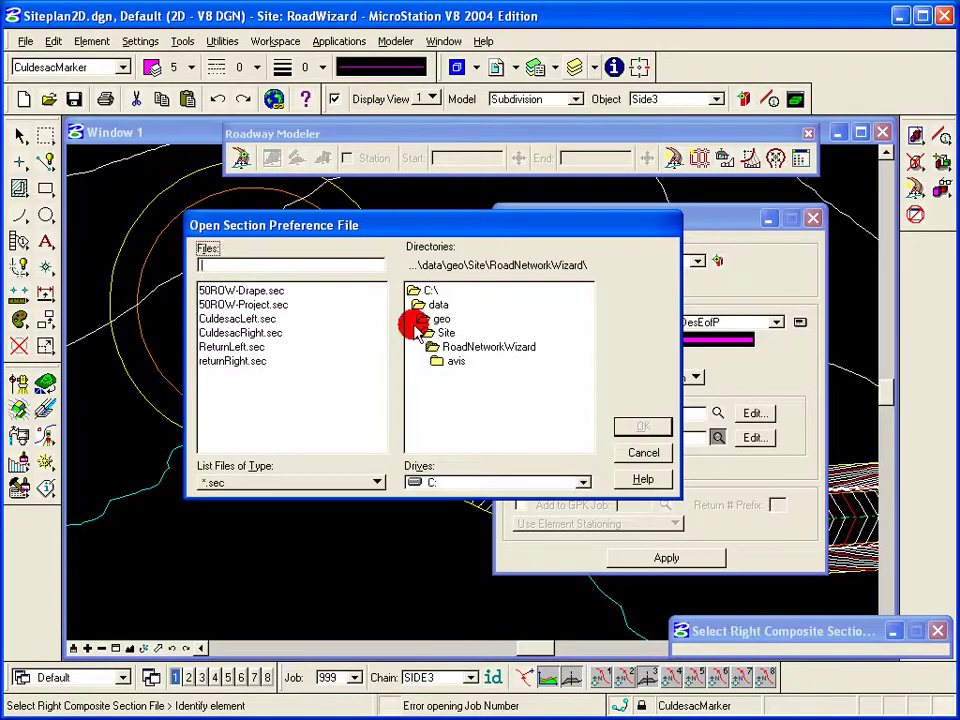
pyautogui.click(266, 332)
pyautogui.click(643, 426)
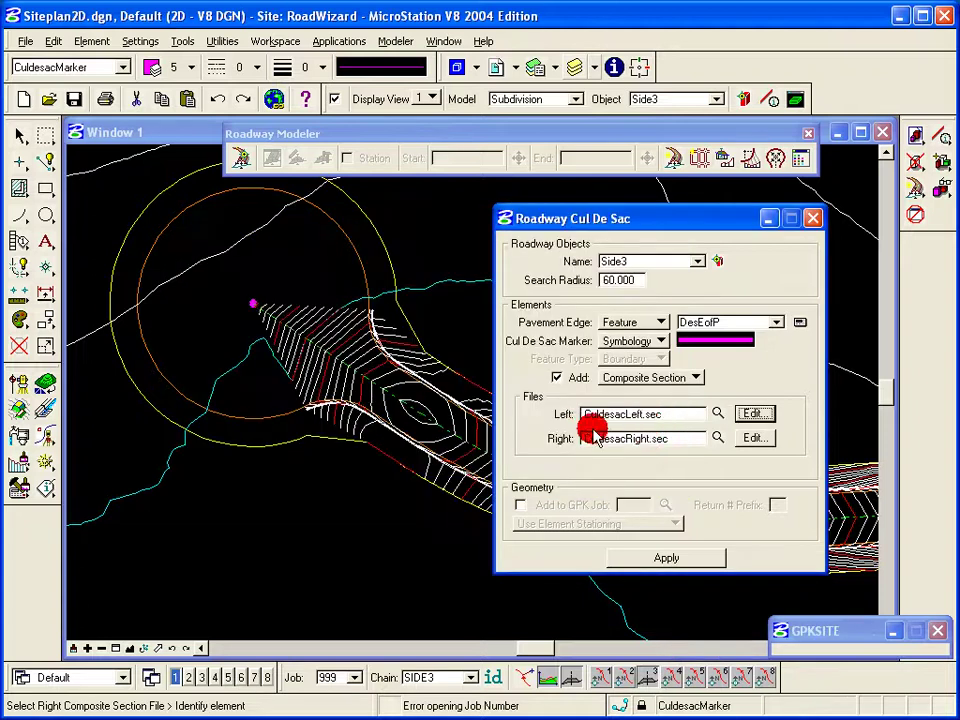
# Switch Add to a single Section with offsets taken as a table from an element.
pyautogui.click(622, 377)
pyautogui.click(630, 362)
pyautogui.click(752, 379)
pyautogui.click(778, 389)
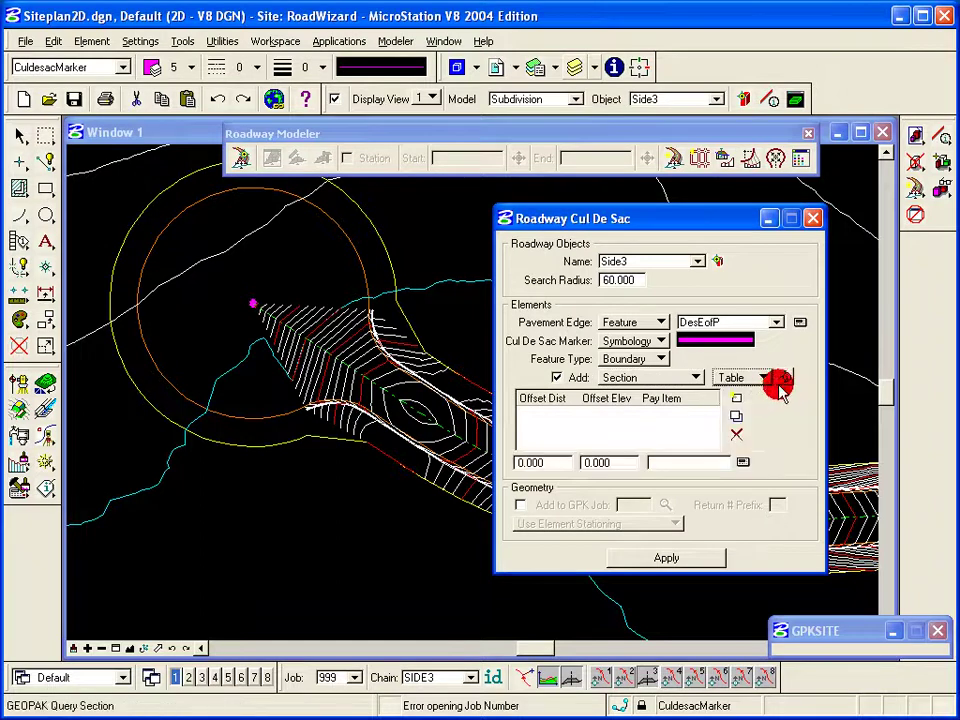
pyautogui.click(784, 378)
# Load DesGutter, DesCTF and DesCTB offsets from the pavement-edge arc, set Boundary, and enable Add to GPK Job.
pyautogui.click(456, 394)
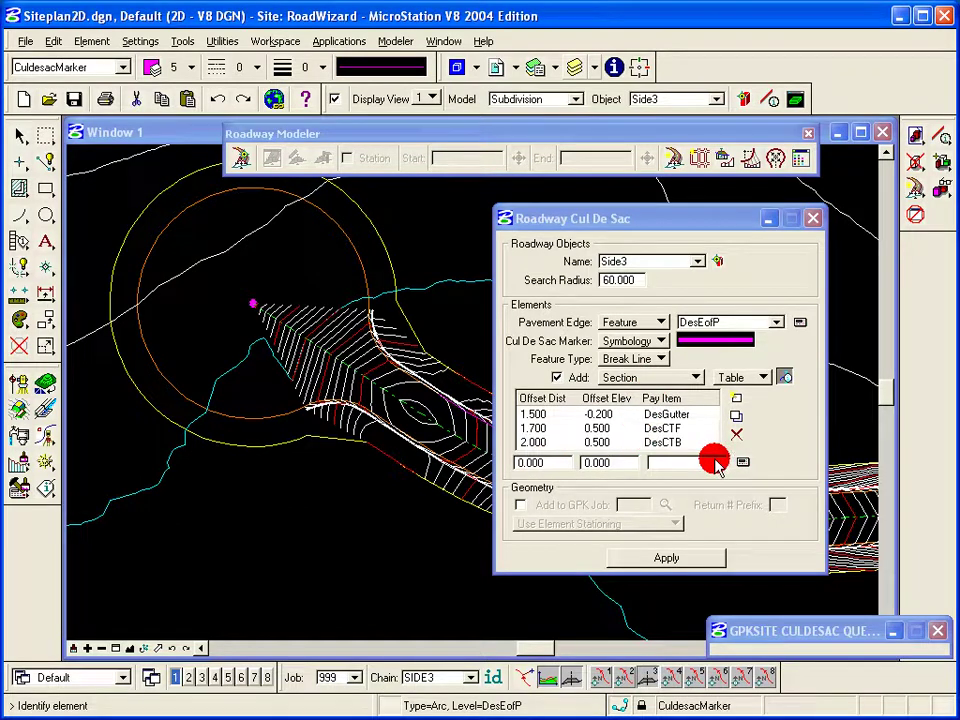
pyautogui.click(640, 358)
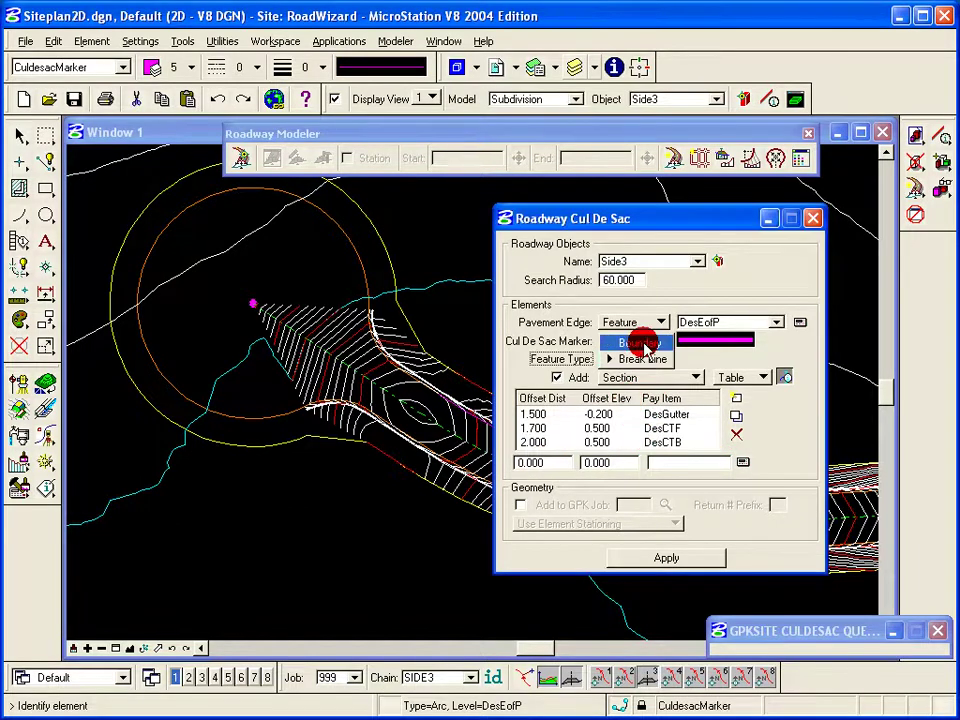
pyautogui.click(643, 340)
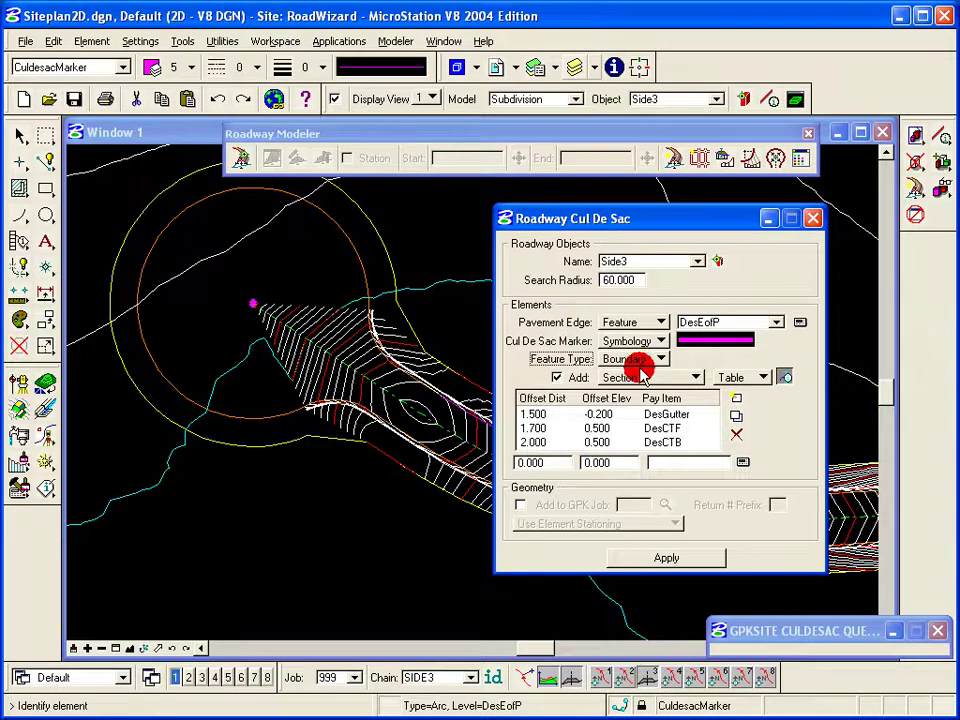
pyautogui.click(520, 505)
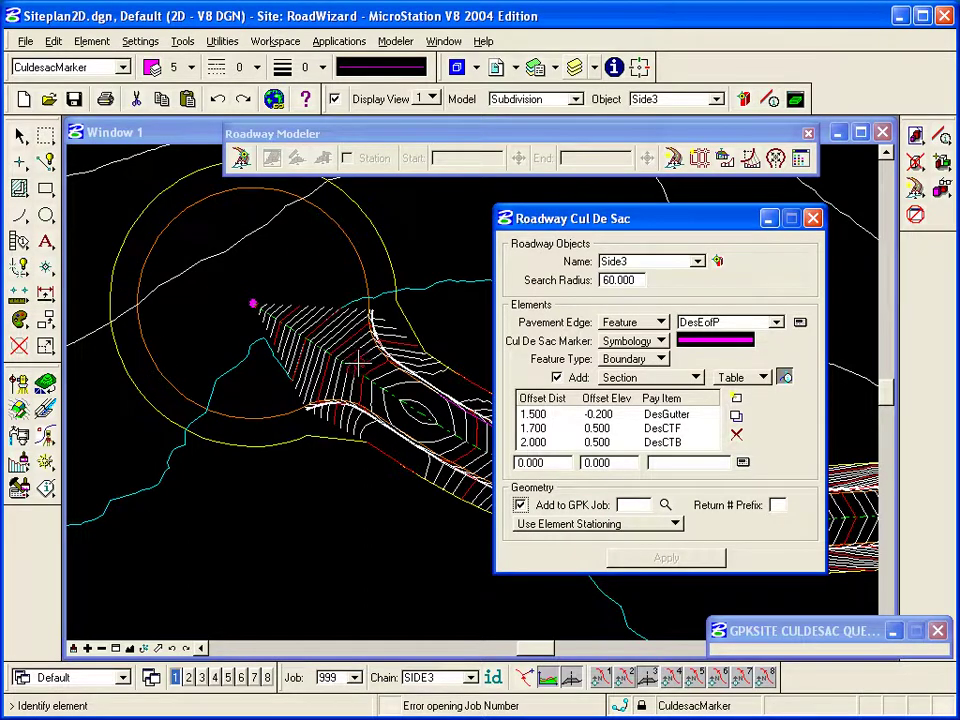
# Keep feature type Boundary, switch Add to Composite Section, and turn off Add to GPK Job.
pyautogui.click(661, 359)
pyautogui.click(655, 366)
pyautogui.click(620, 379)
pyautogui.click(660, 394)
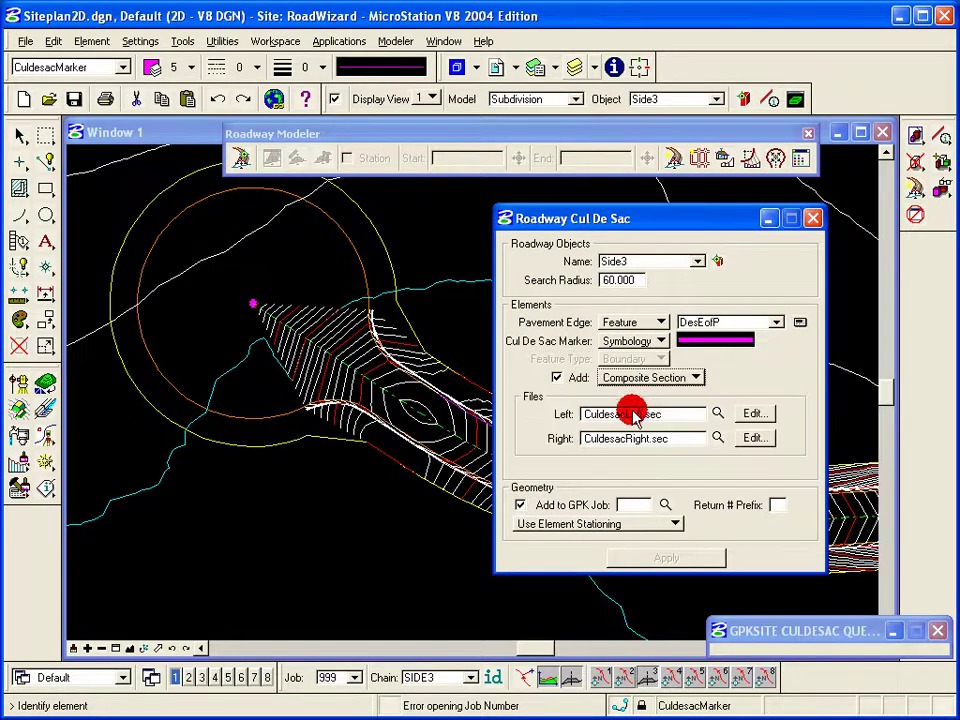
pyautogui.click(520, 505)
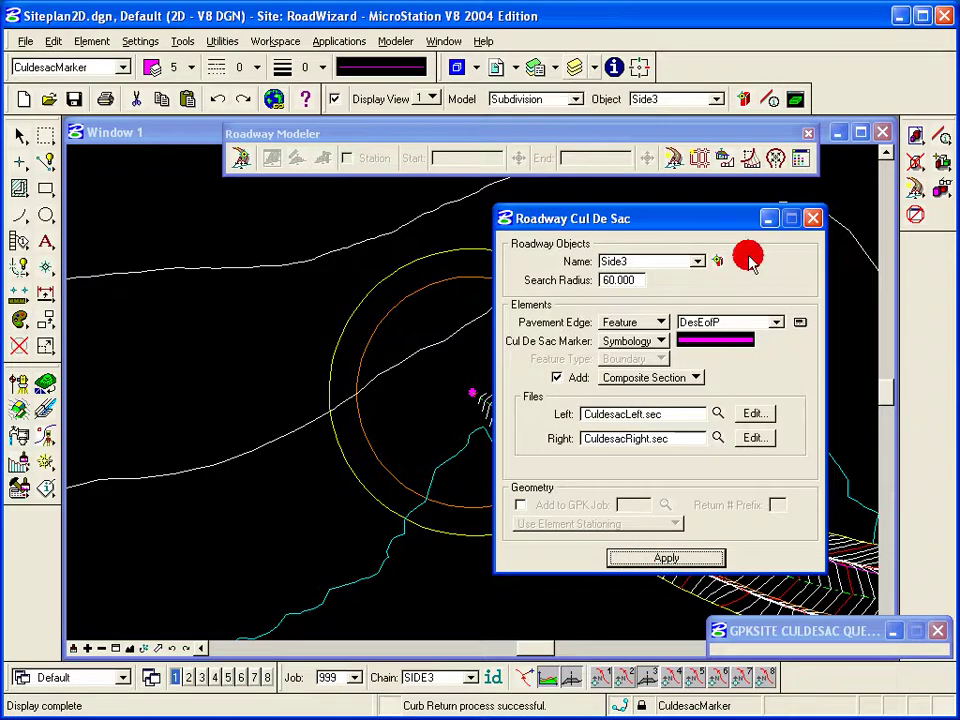
# Move the dialog left, set the search radius to 75, and apply the cul-de-sac.
pyautogui.moveTo(722, 219)
pyautogui.mouseDown()
pyautogui.moveTo(245, 143)
pyautogui.moveTo(303, 154)
pyautogui.mouseUp()
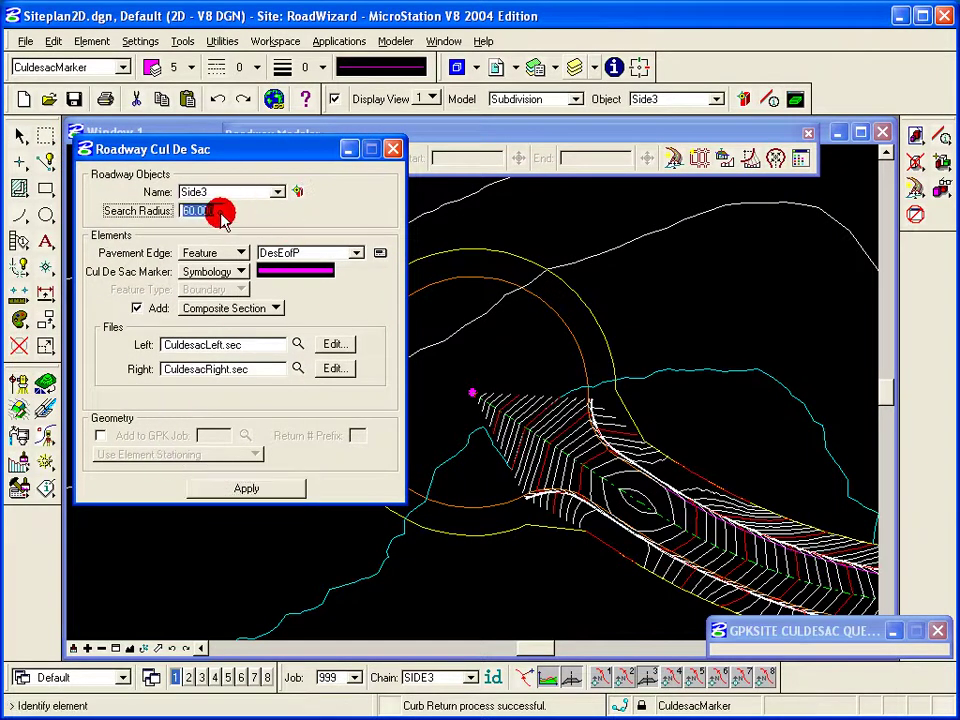
pyautogui.write('5')
pyautogui.press('Tab')
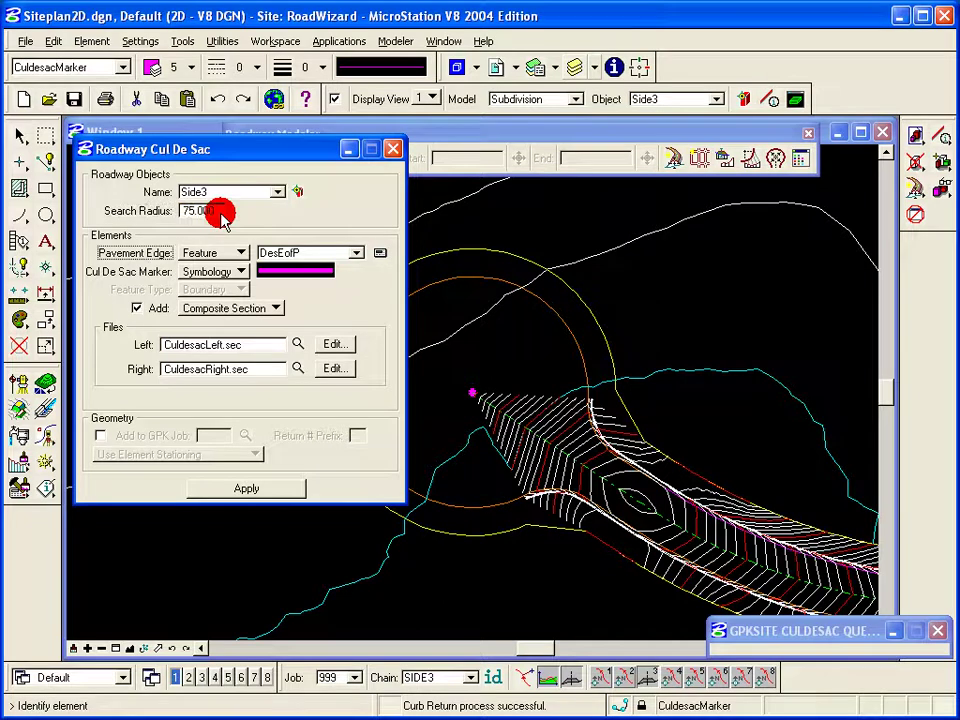
pyautogui.click(252, 495)
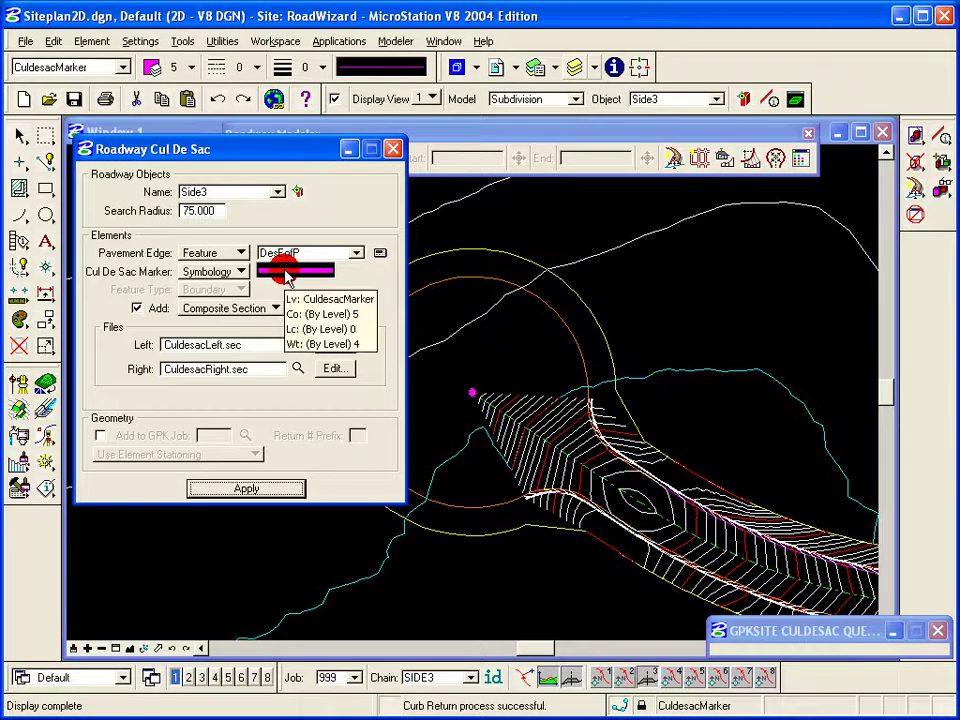
# Add the cul-de-sac to GPK job job999.gpk with return prefix B and apply it.
pyautogui.click(101, 436)
pyautogui.click(245, 435)
pyautogui.click(568, 292)
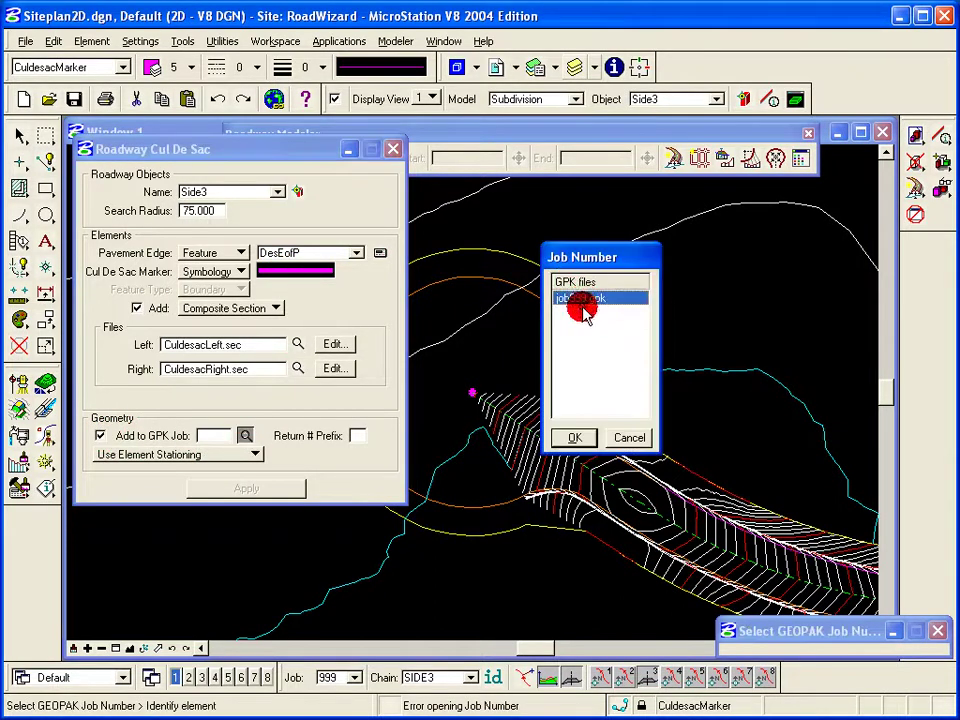
pyautogui.click(575, 437)
pyautogui.click(356, 436)
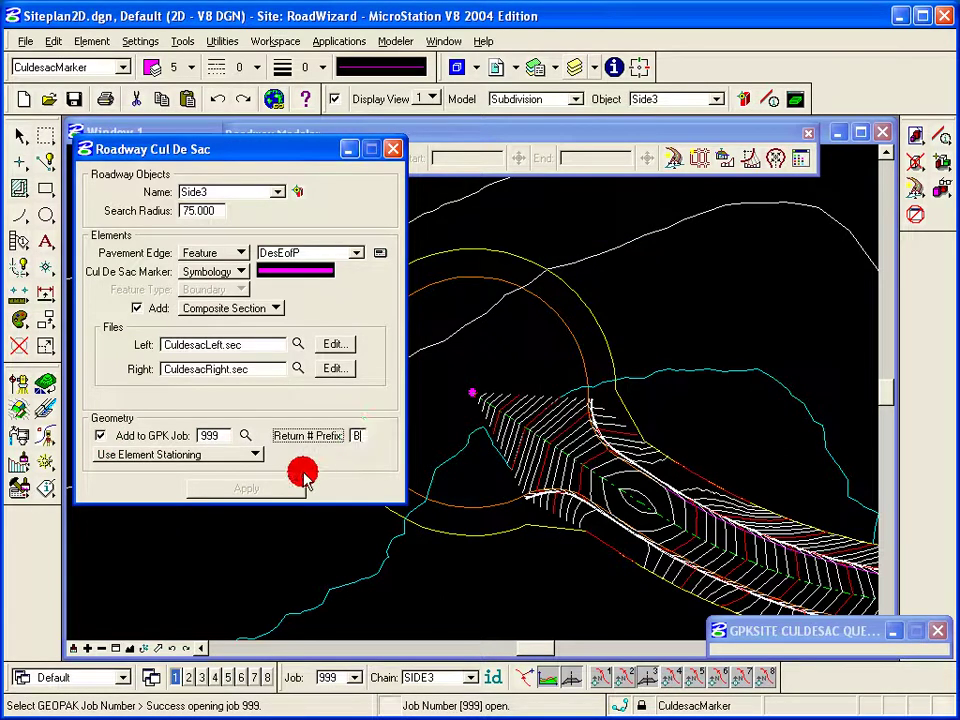
pyautogui.click(222, 437)
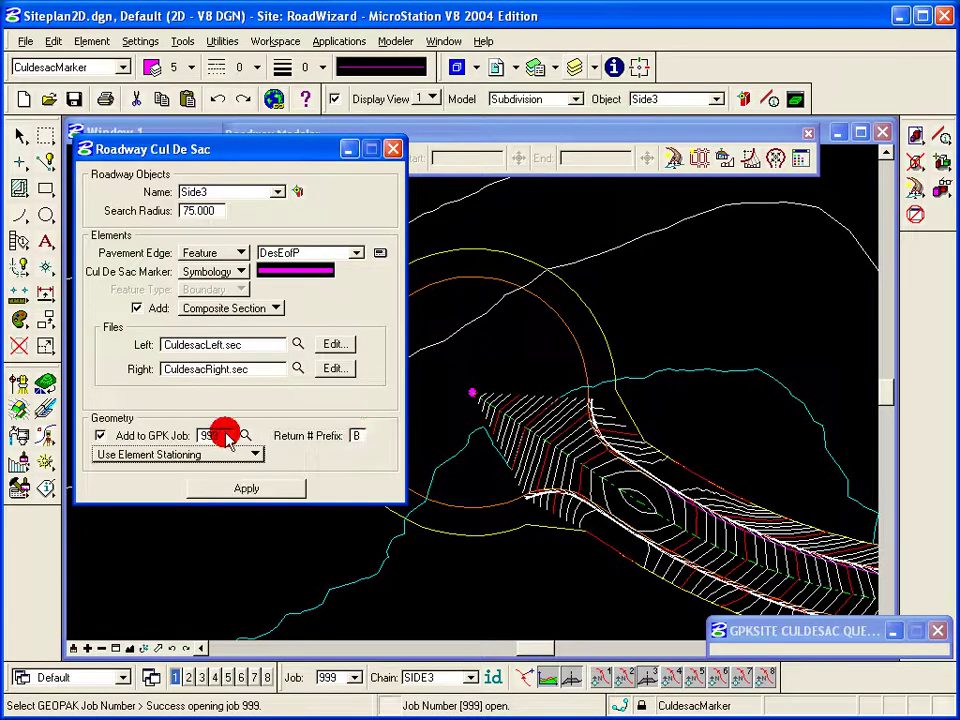
pyautogui.click(245, 488)
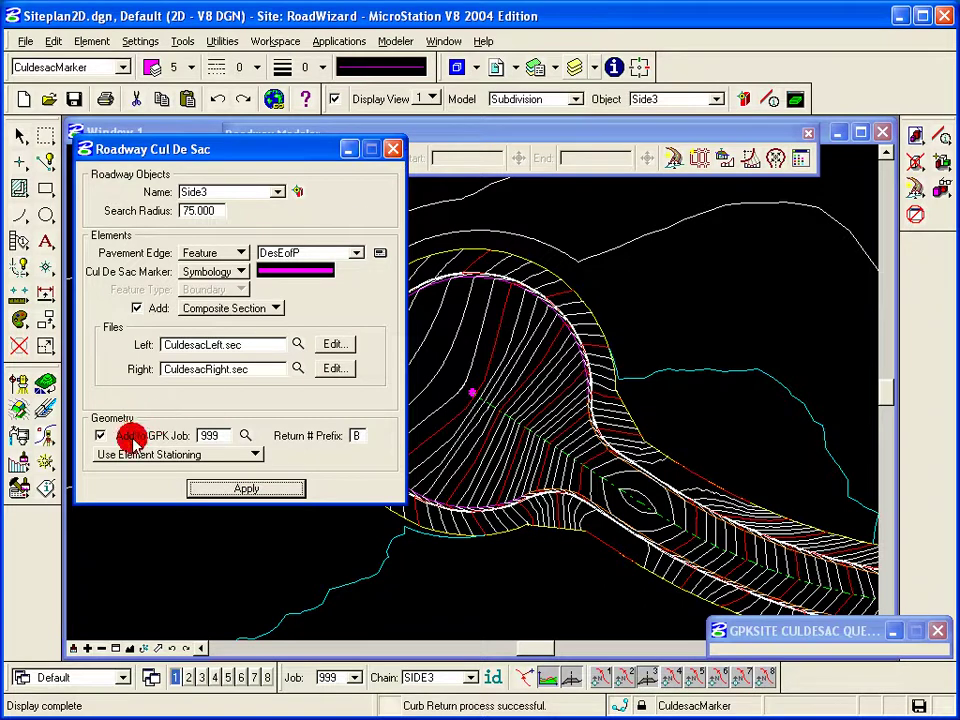
pyautogui.click(101, 435)
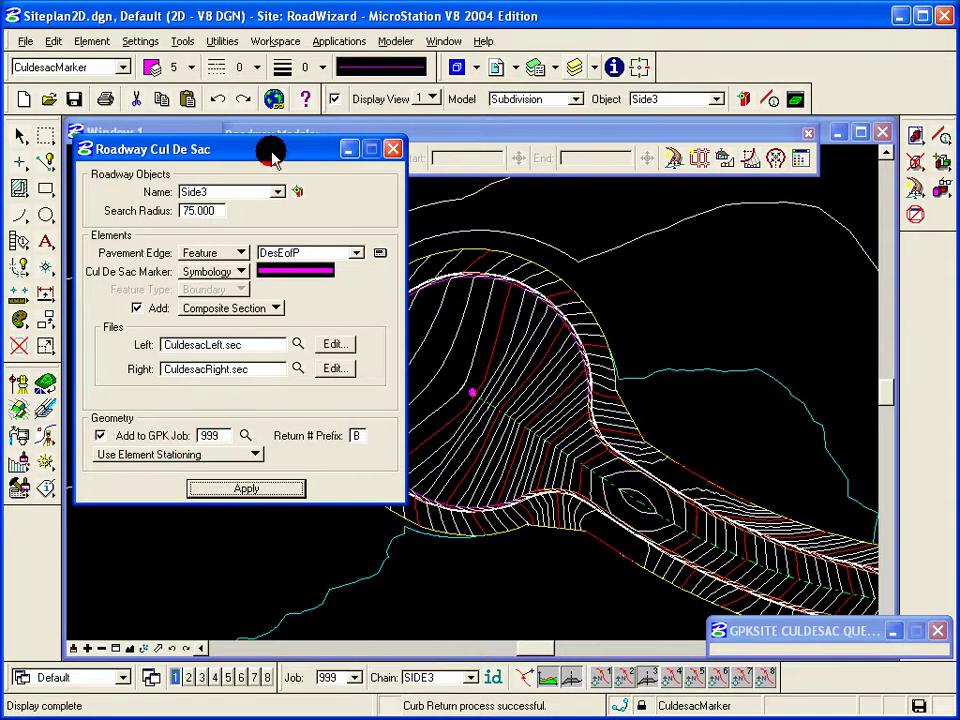
# Identify the cul-de-sac arc in Site Modeler Element Information.
pyautogui.moveTo(314, 150); pyautogui.dragTo(208, 161)
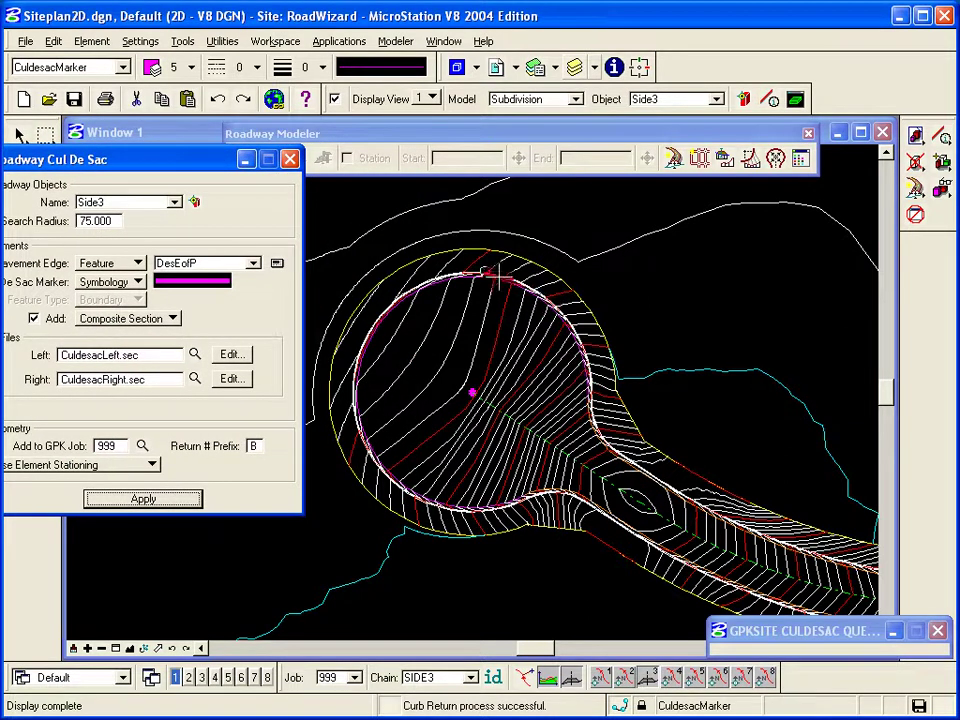
pyautogui.click(915, 160)
pyautogui.click(690, 230)
pyautogui.click(400, 268)
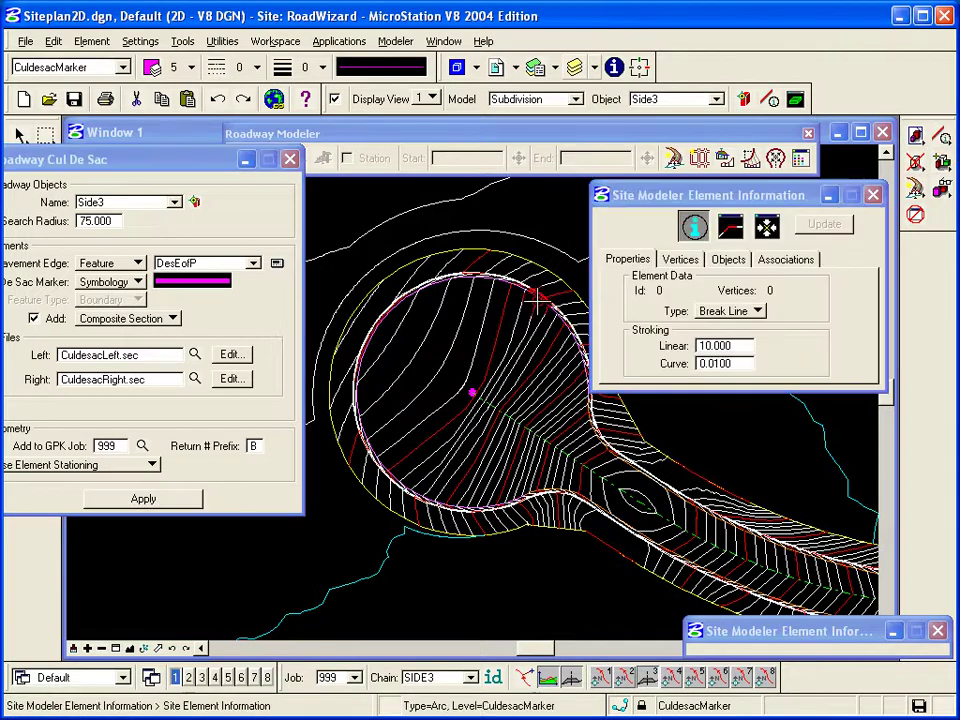
pyautogui.click(400, 268)
# Review the arc's dependent and reference associations: chain and profile SIDE3BLE.
pyautogui.click(772, 262)
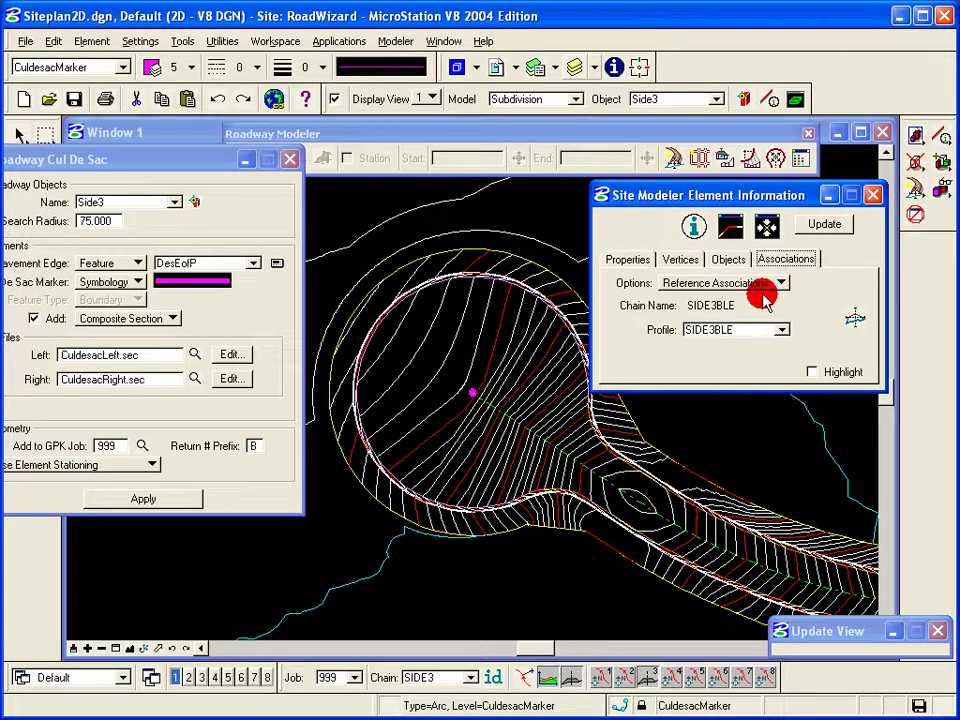
pyautogui.click(755, 281)
pyautogui.click(750, 258)
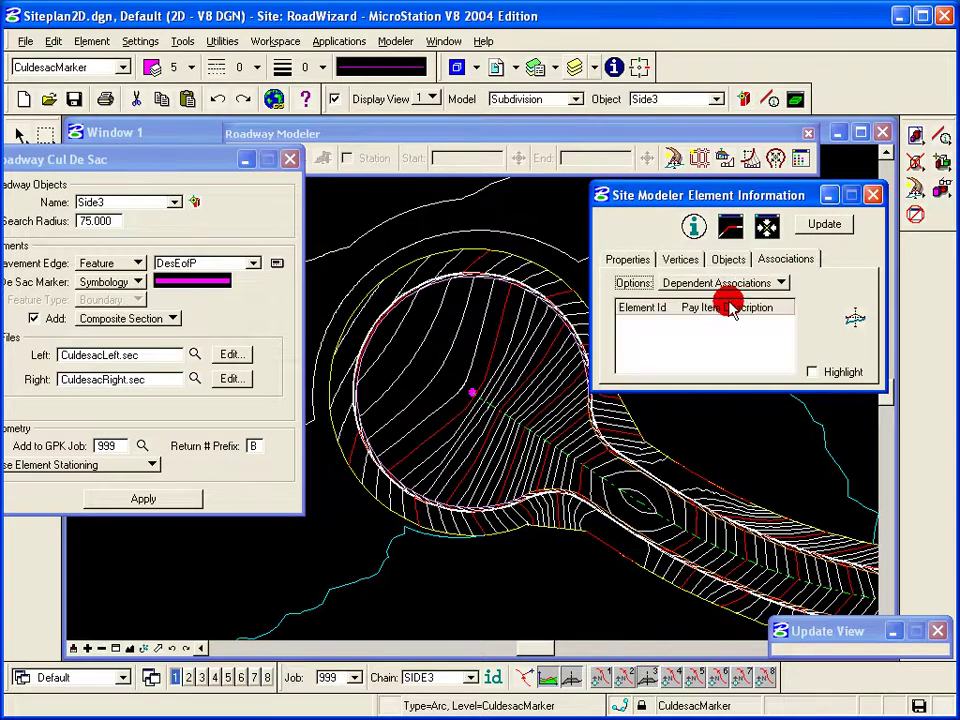
pyautogui.click(737, 282)
pyautogui.click(742, 299)
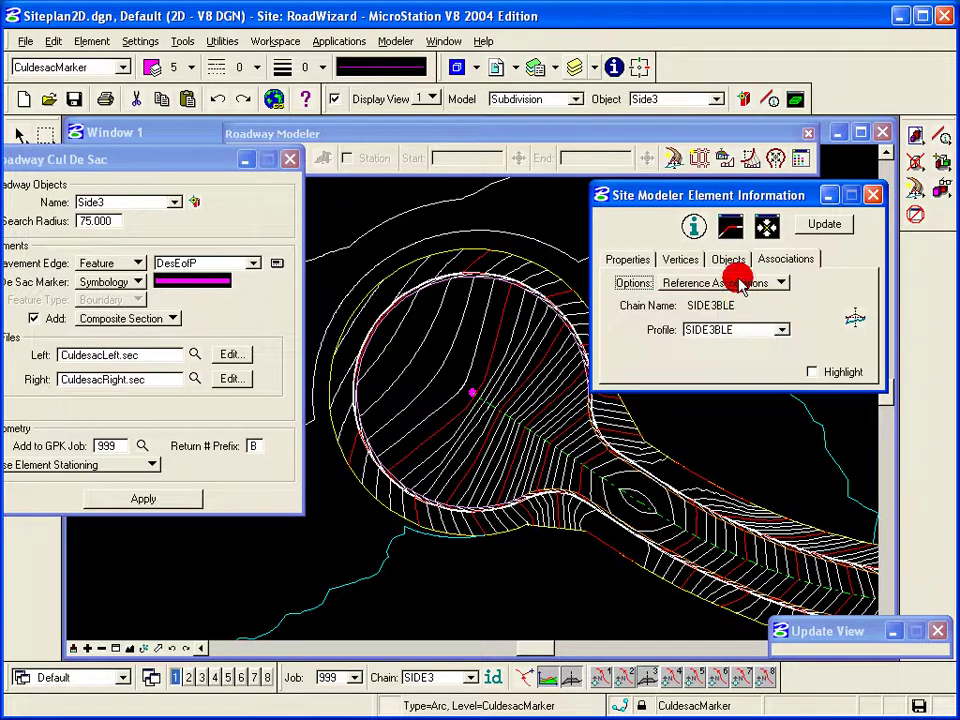
pyautogui.click(735, 280)
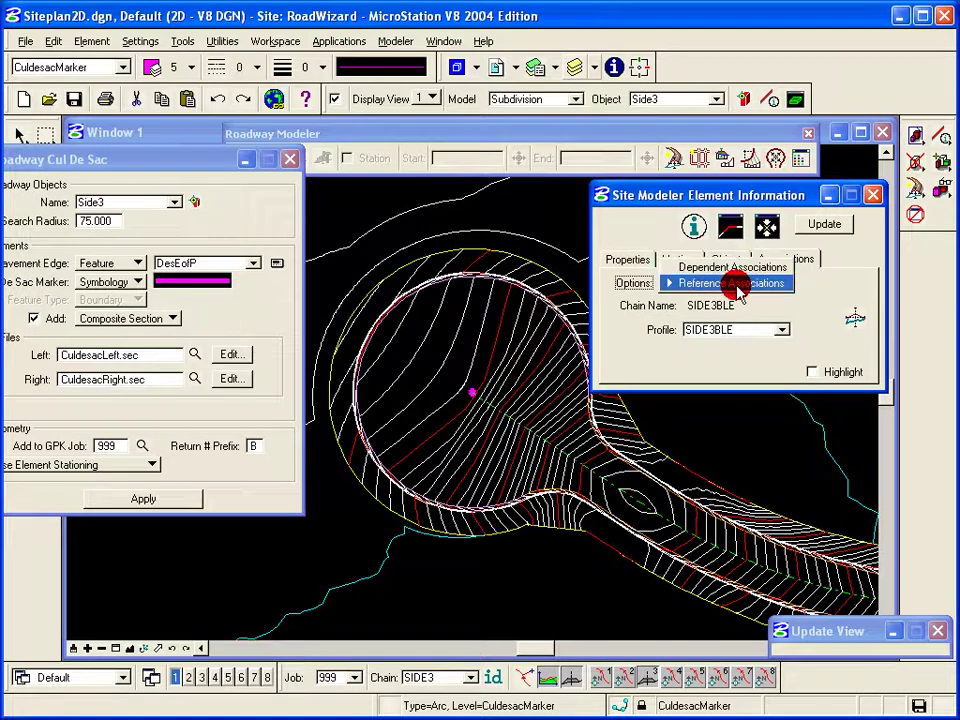